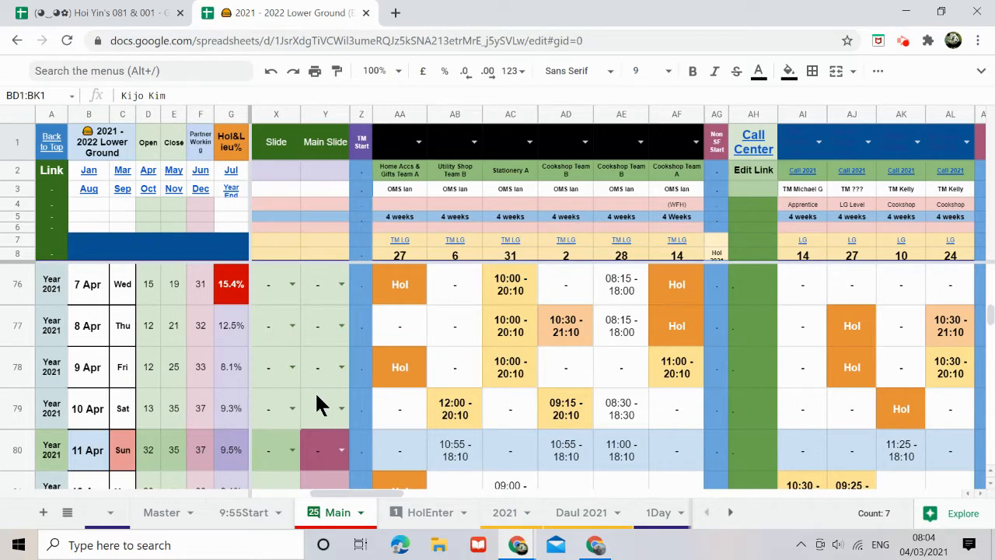
- Copy the Main Slide column Y and paste it into a new column inserted directly after Test 1
scroll(315, 404, down, 1)
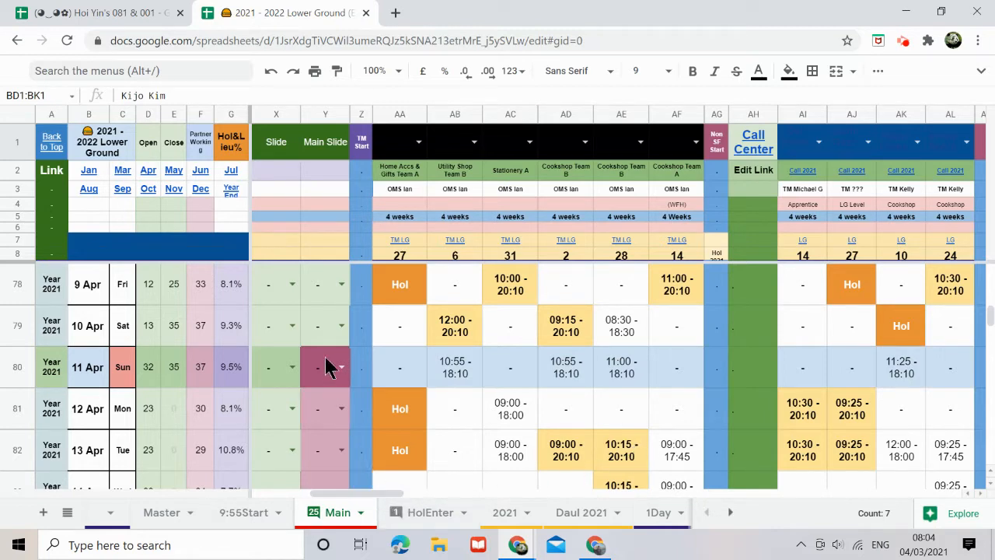
click(322, 115)
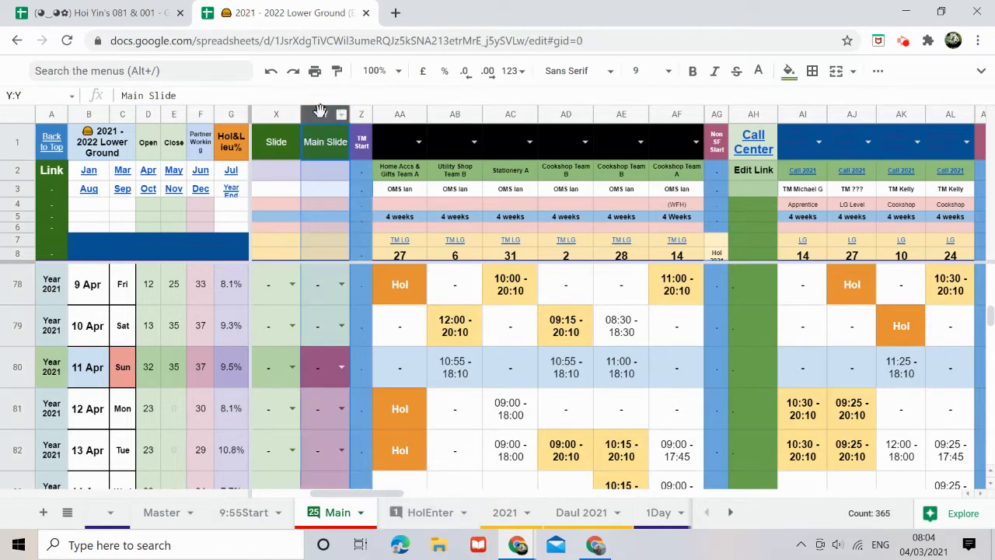
drag(340, 492, 412, 497)
right_click(448, 113)
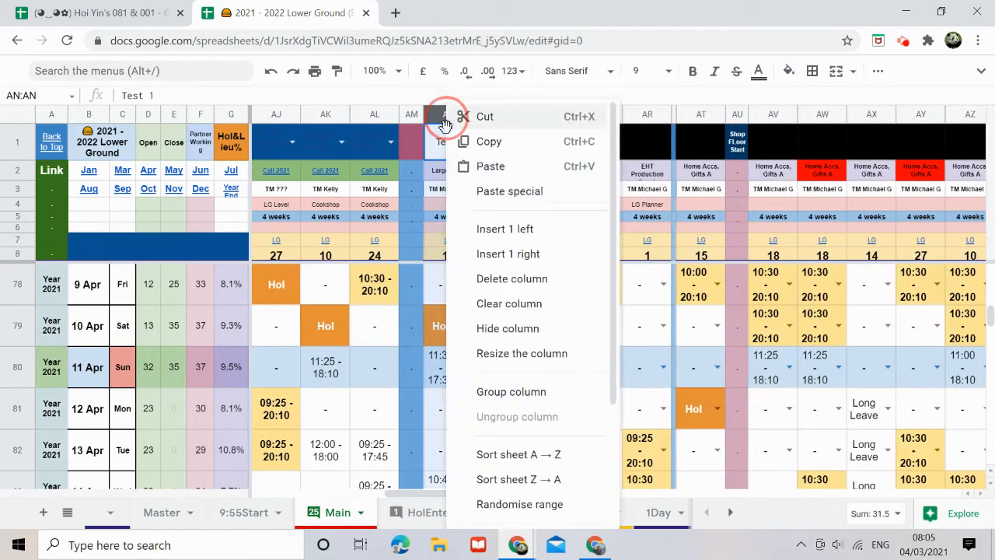
click(516, 253)
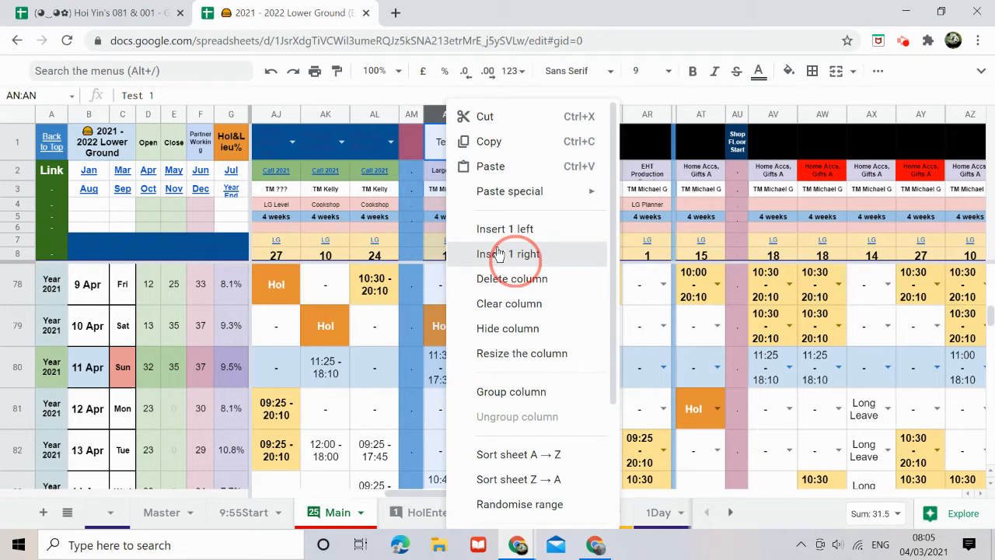
click(493, 149)
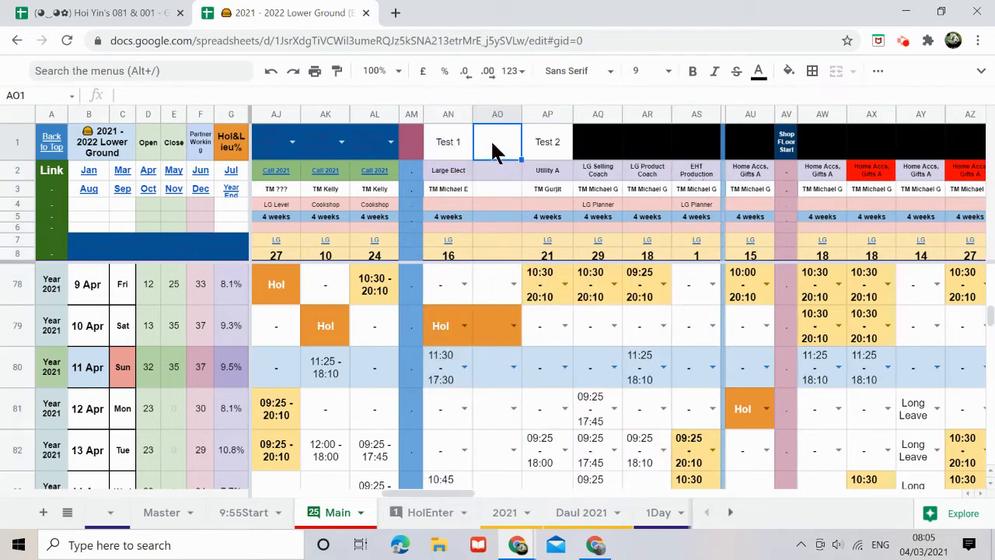
key(ctrl+v)
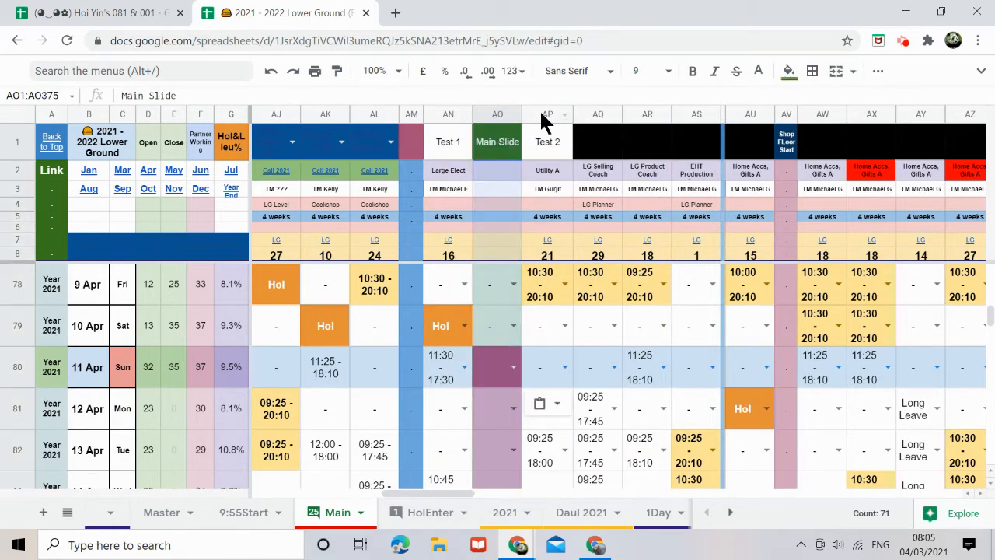
- Insert a column directly after Test 2 and paste the copied Main Slide column into it
click(542, 114)
right_click(540, 111)
click(595, 260)
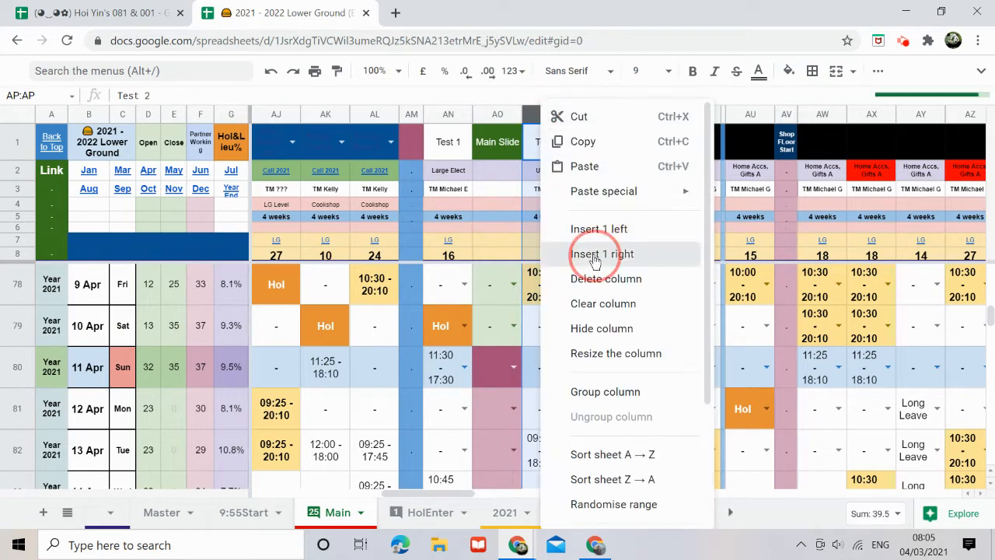
click(589, 138)
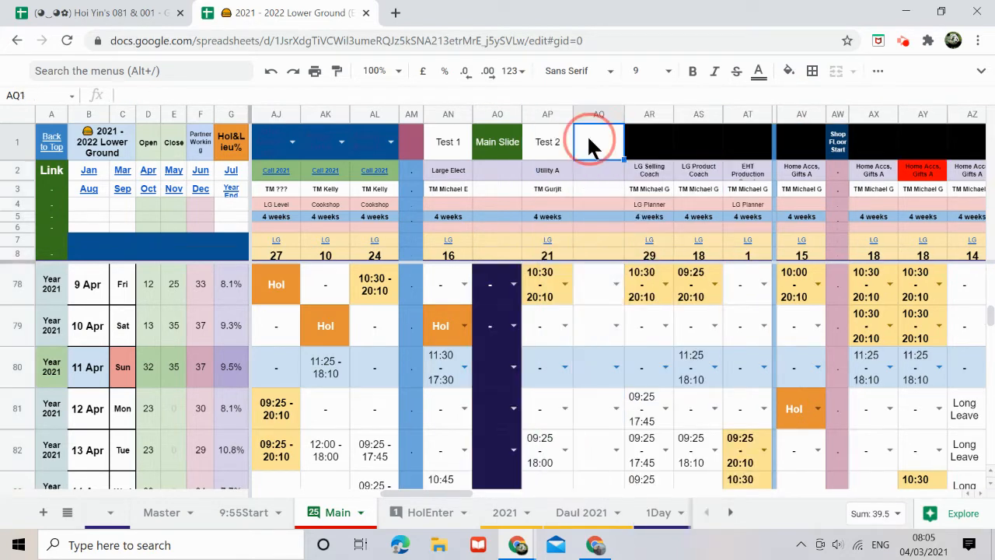
key(ctrl+v)
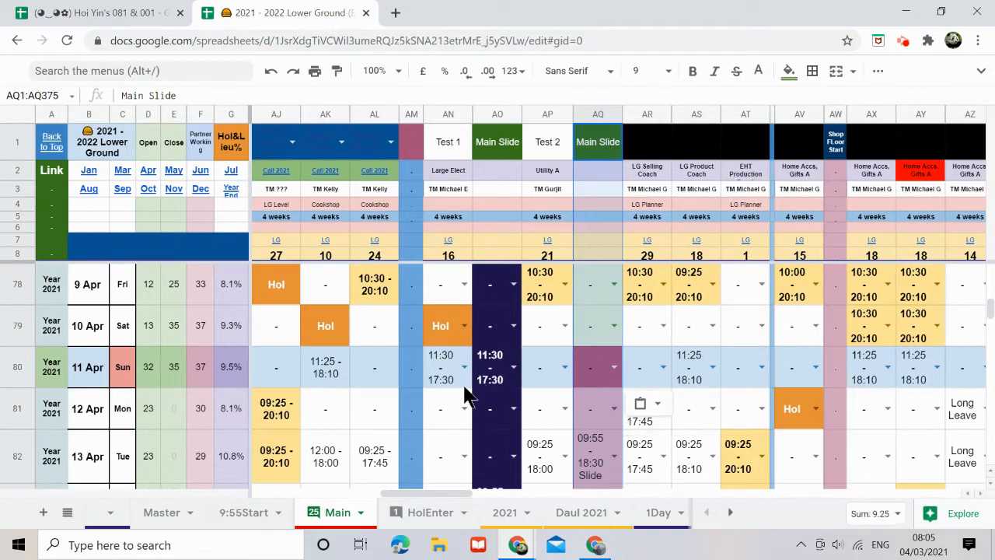
- Compare the Test 1 and Test 2 shifts with their new Main Slide columns for the days from 11 April
scroll(446, 387, down, 1)
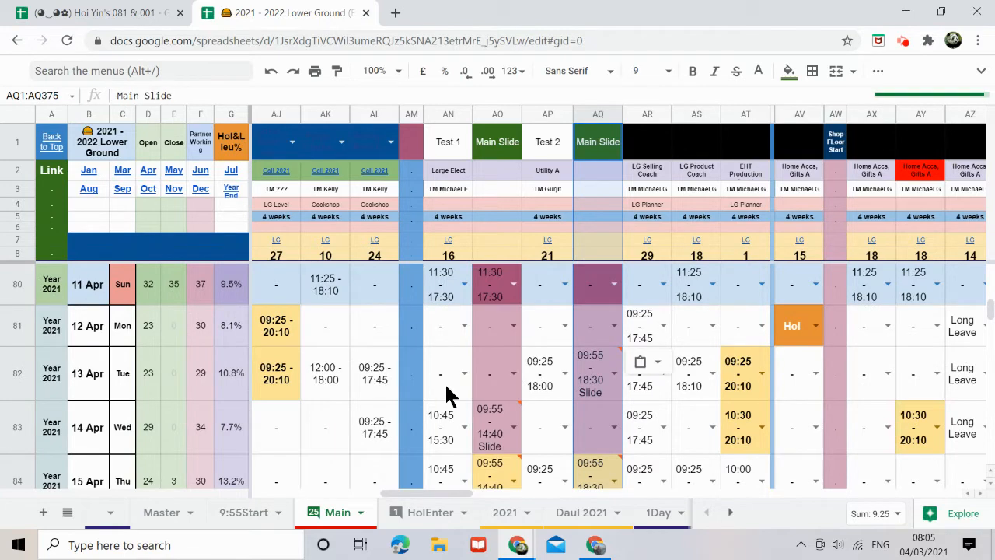
scroll(450, 395, up, 1)
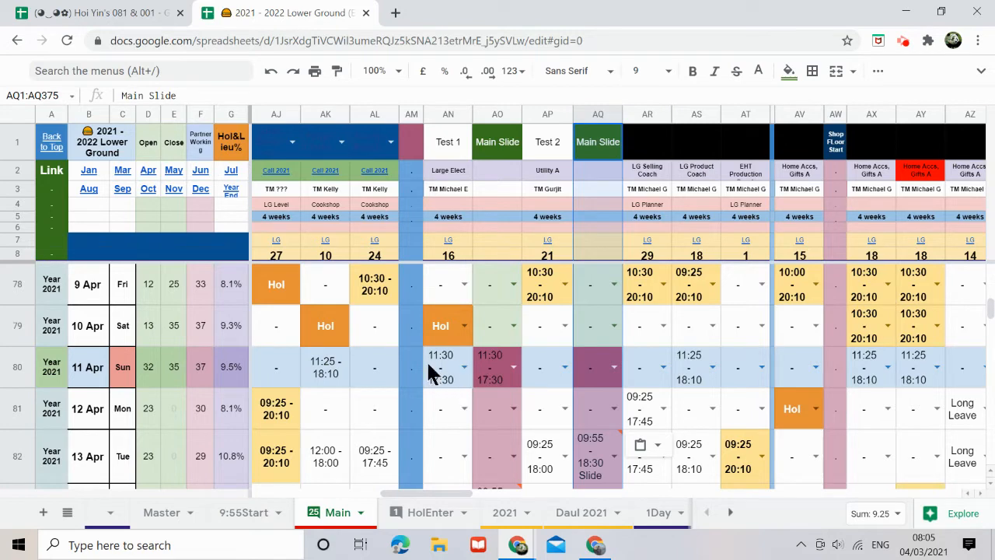
scroll(447, 400, down, 1)
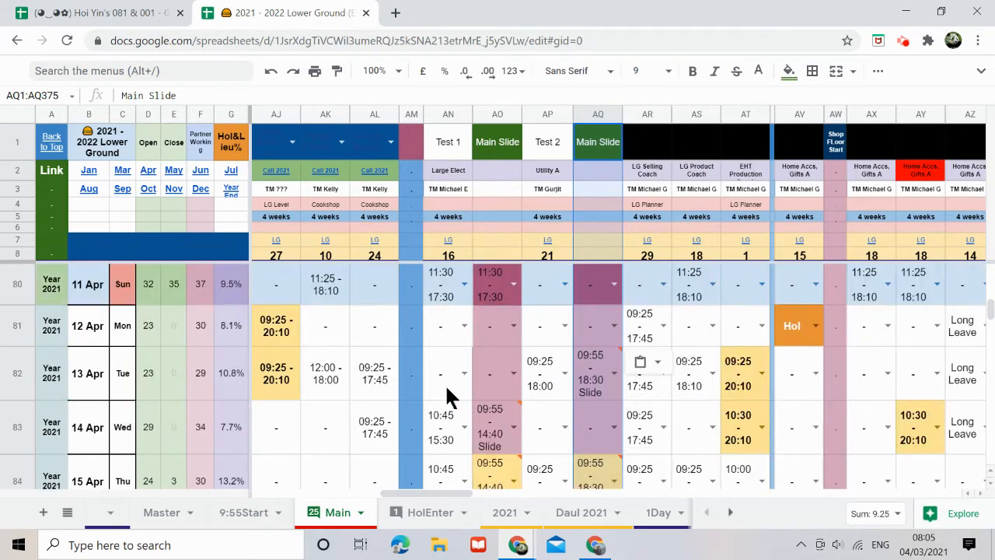
scroll(461, 393, down, 1)
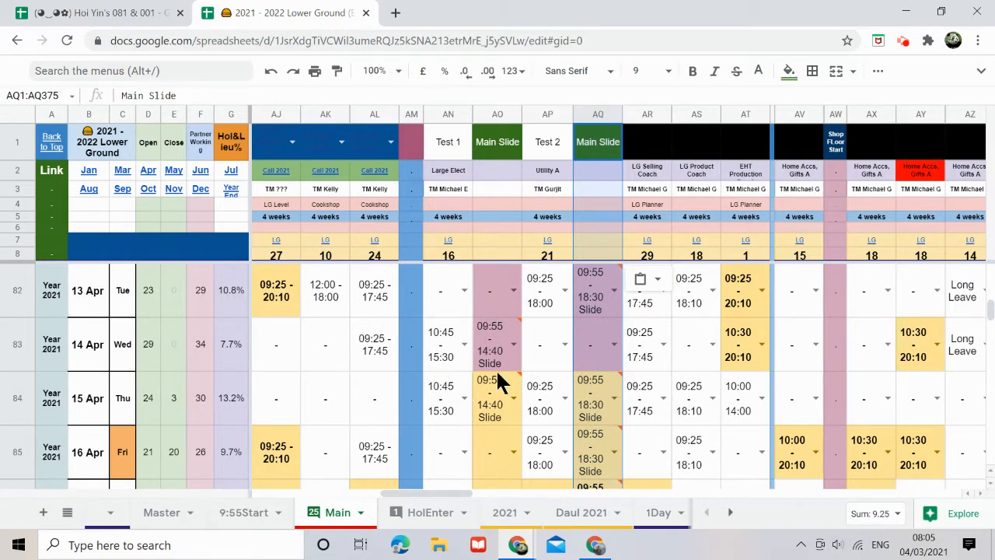
scroll(497, 458, down, 1)
scroll(494, 458, up, 1)
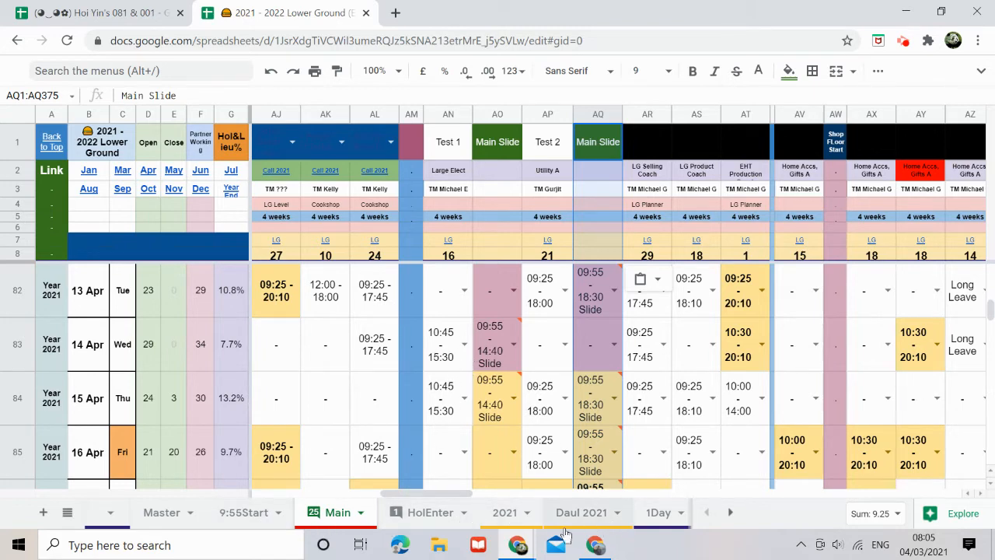
- Open the 9:55Start sheet and set its zoom to 150%
click(252, 528)
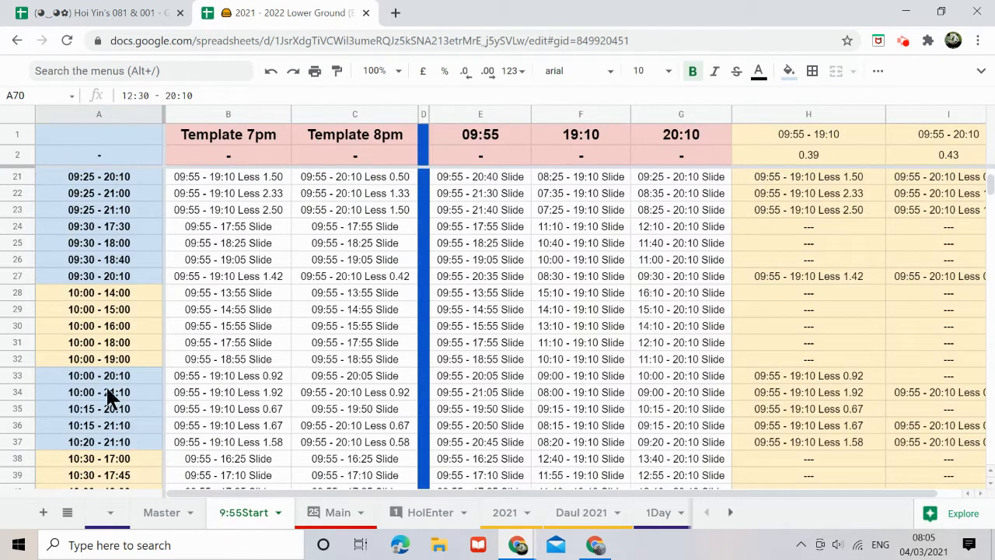
click(398, 72)
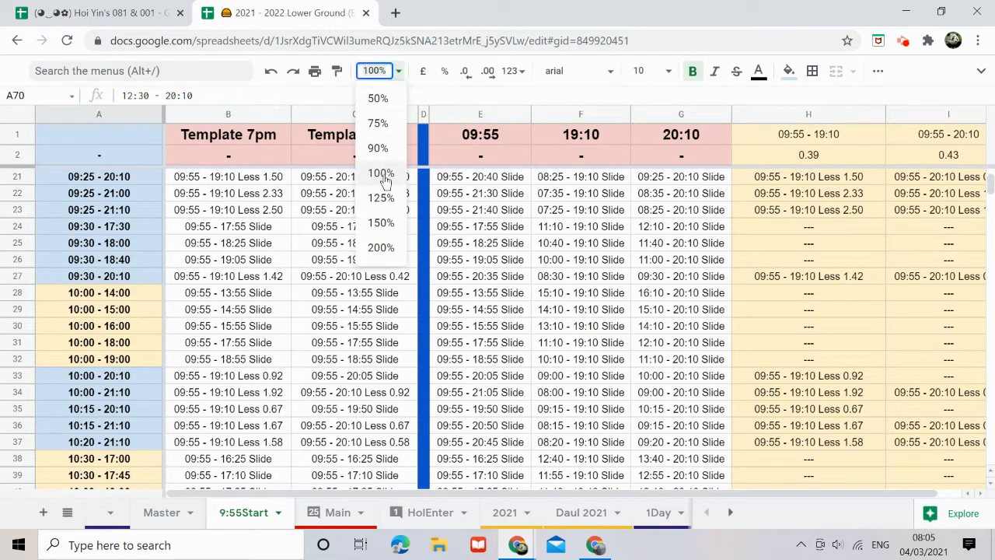
click(380, 171)
click(378, 70)
click(381, 223)
- Copy the shift times in A28:A32 as values only into the Template 7pm and Template 8pm columns, starting at B28 and C28
scroll(217, 389, down, 1)
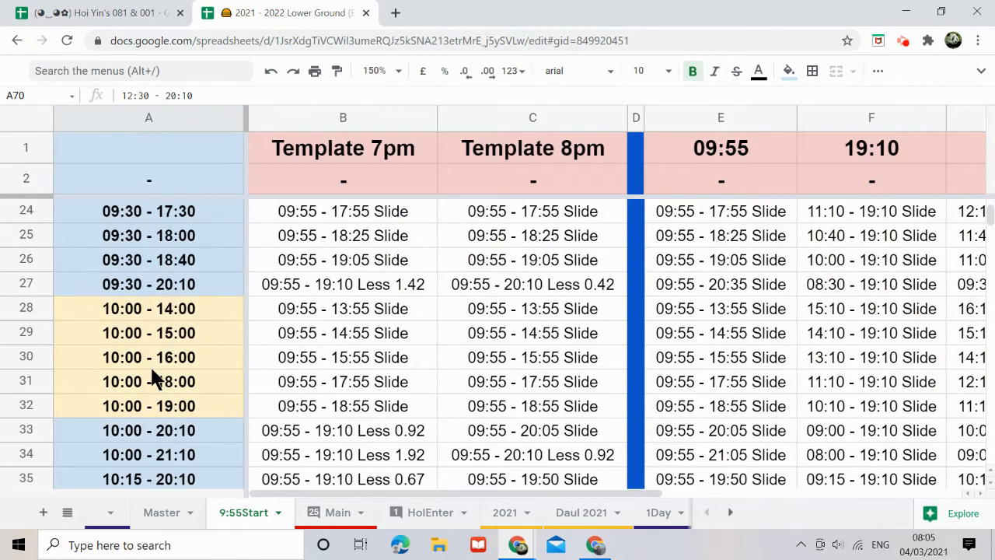
click(144, 314)
drag(144, 315, 138, 406)
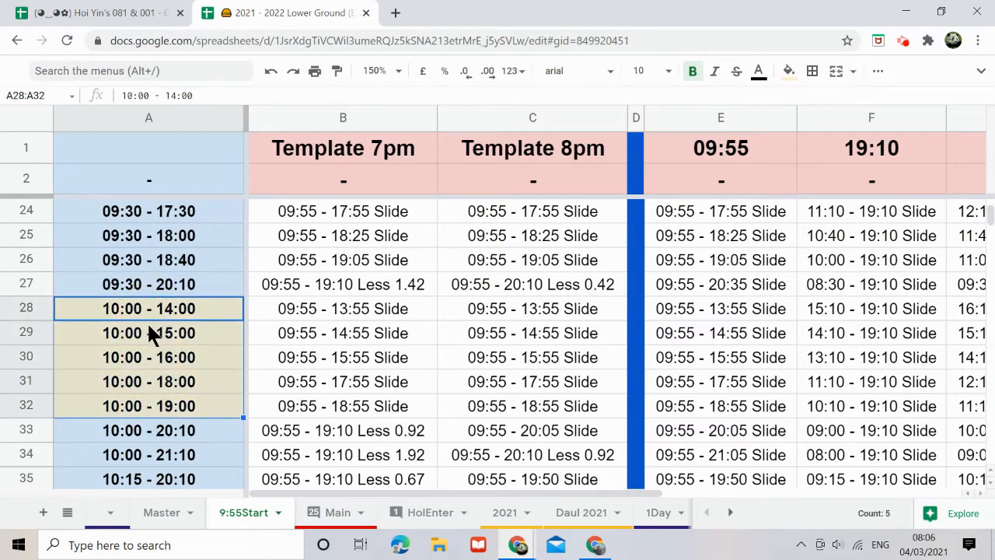
key(ctrl+c)
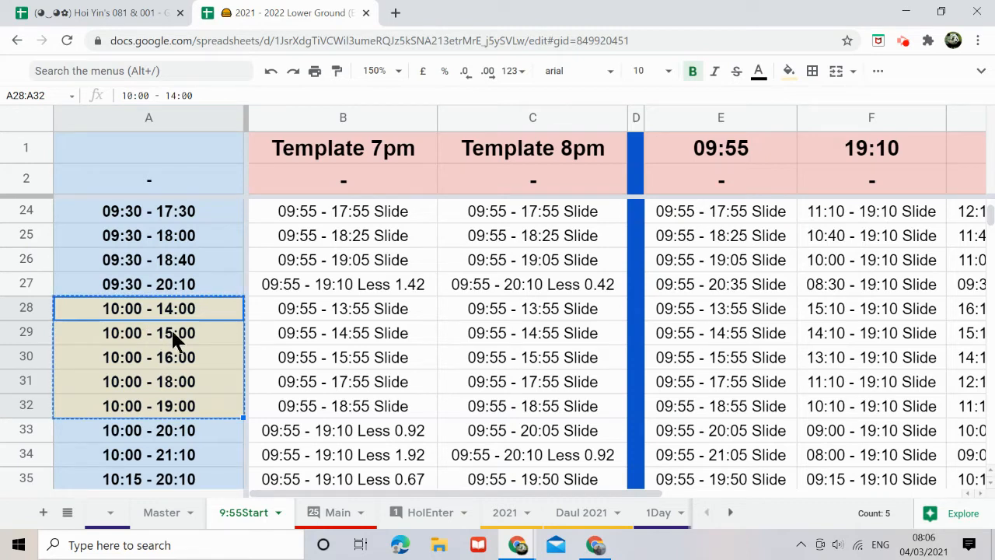
click(336, 319)
key(ctrl+v)
click(504, 311)
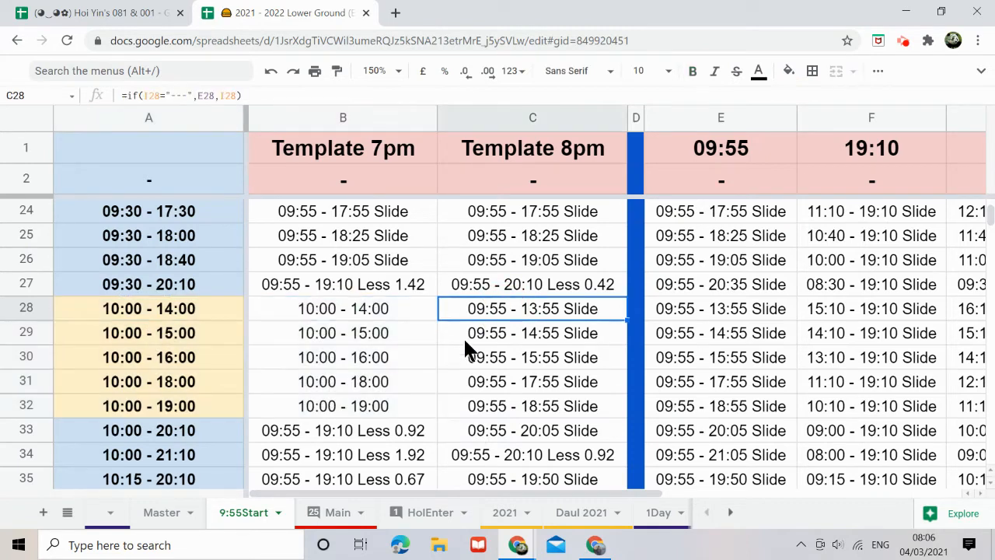
key(ctrl+v)
- Copy the 10:30 shifts in A38:A40 as values only into the same rows of Template 7pm and Template 8pm
scroll(210, 373, down, 2)
scroll(201, 373, down, 1)
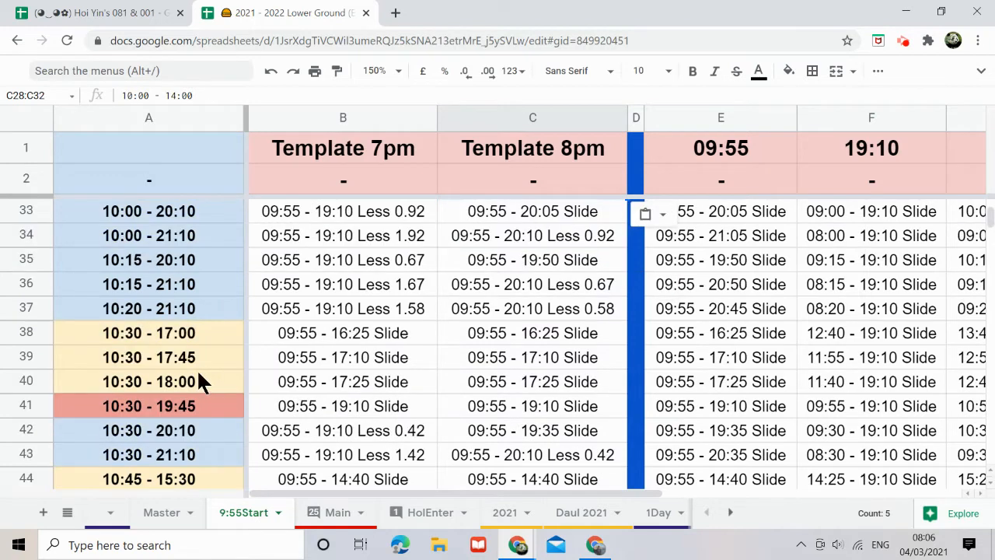
drag(194, 337, 194, 382)
key(ctrl+c)
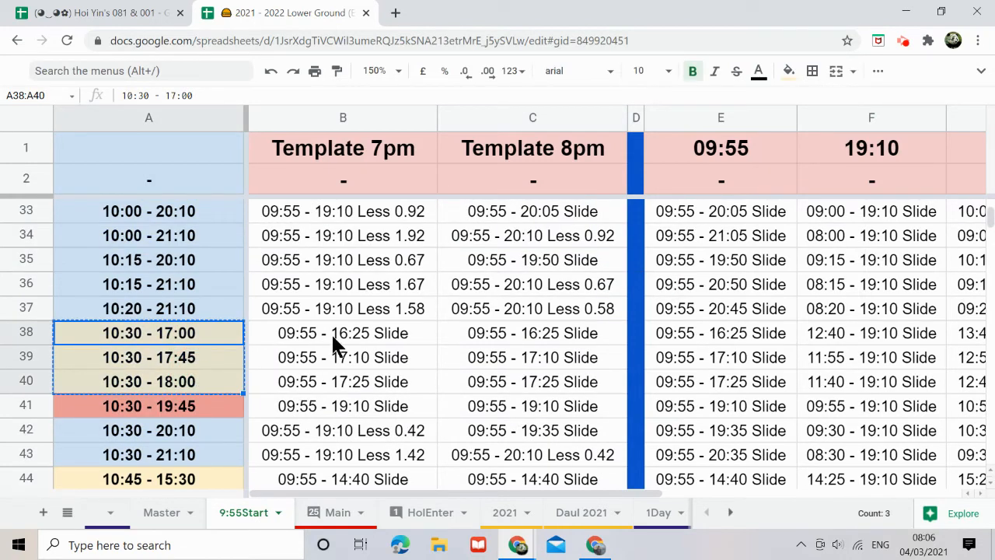
click(331, 333)
key(ctrl+v)
click(521, 331)
key(ctrl+v)
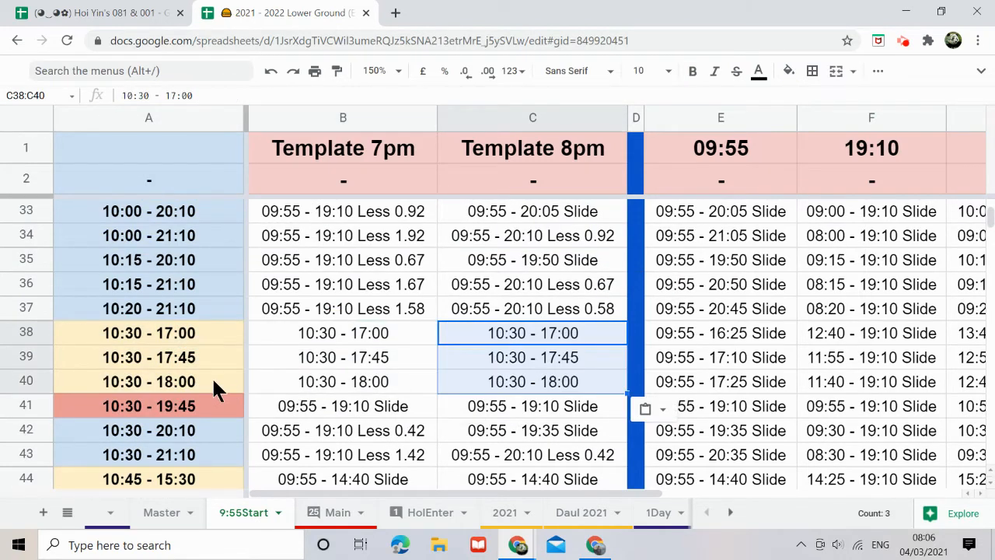
- Copy the 10:30 - 19:45 shift from A41 as a value only into the Template 8pm cell C41
scroll(198, 376, down, 2)
scroll(198, 376, up, 1)
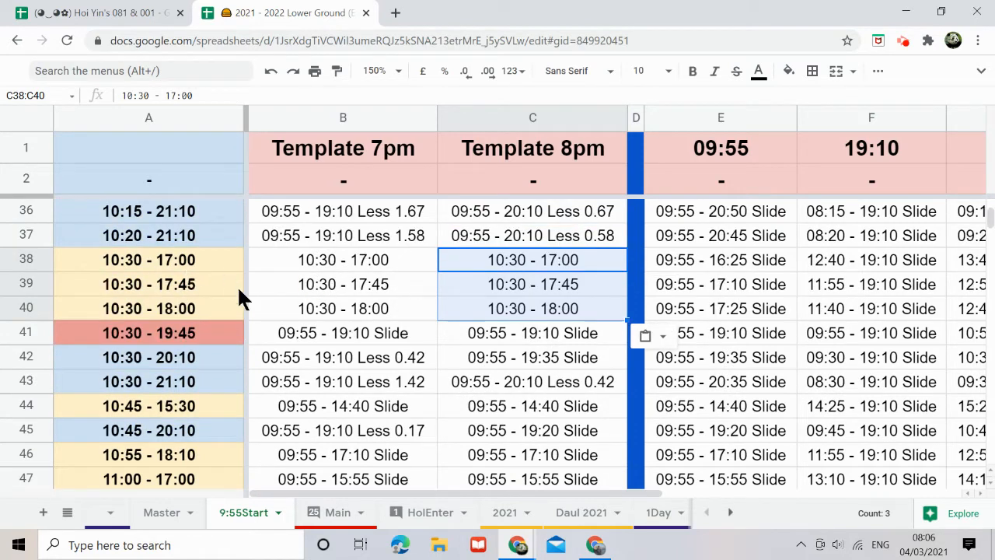
click(174, 337)
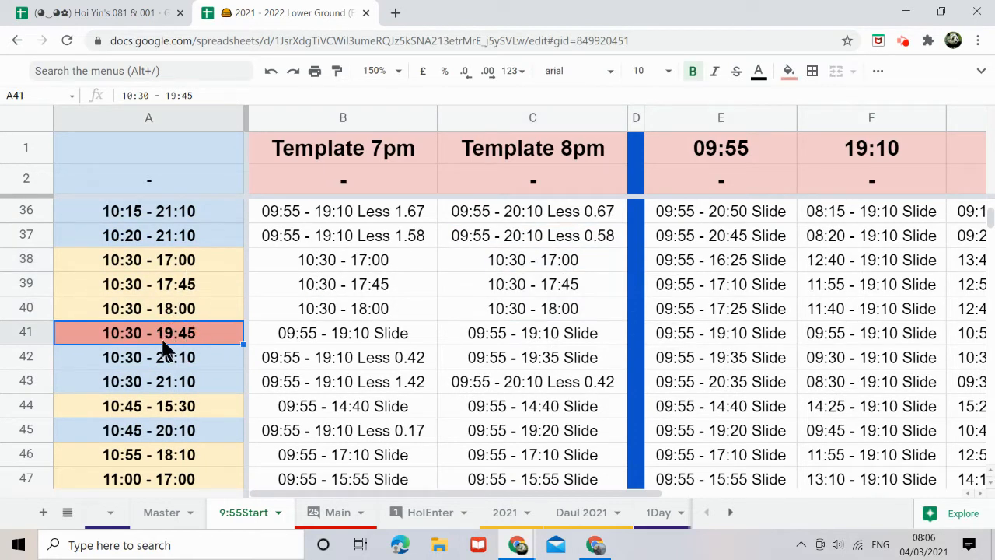
key(ctrl+c)
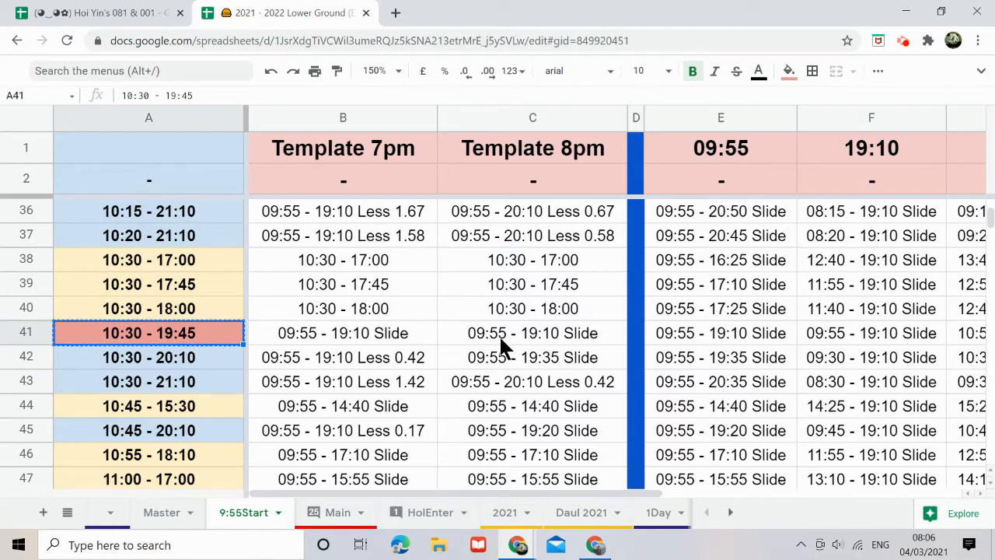
click(502, 344)
key(ctrl+v)
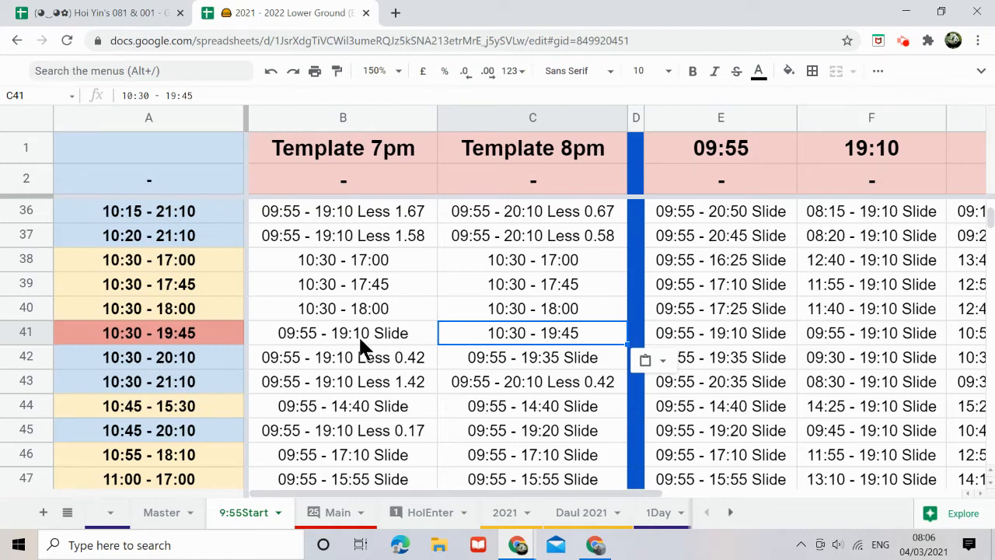
- Copy the 10:45 - 15:30 shift from A44 as a value only into both template cells, B44 and C44
scroll(354, 335, down, 1)
click(221, 337)
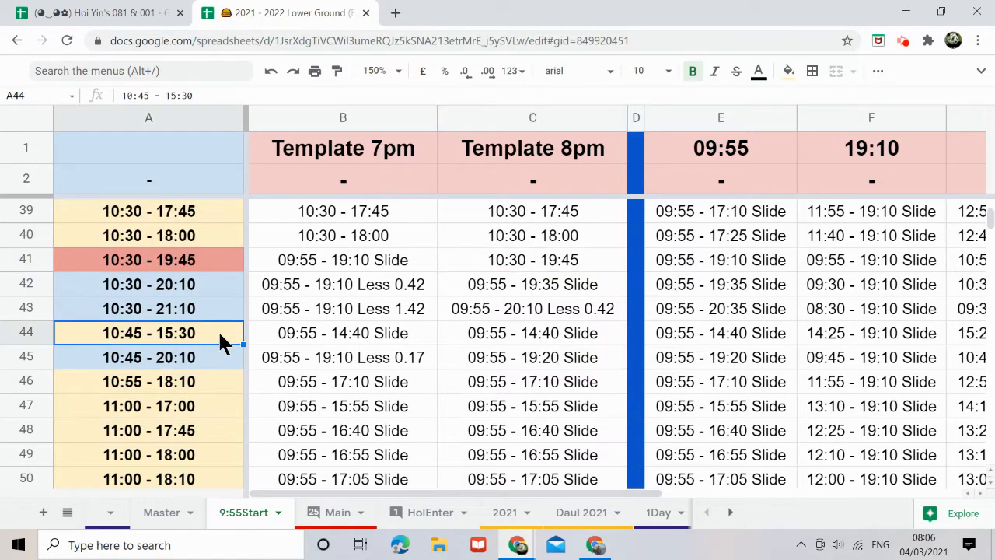
key(ctrl+c)
click(321, 333)
key(ctrl+shift+v)
click(498, 336)
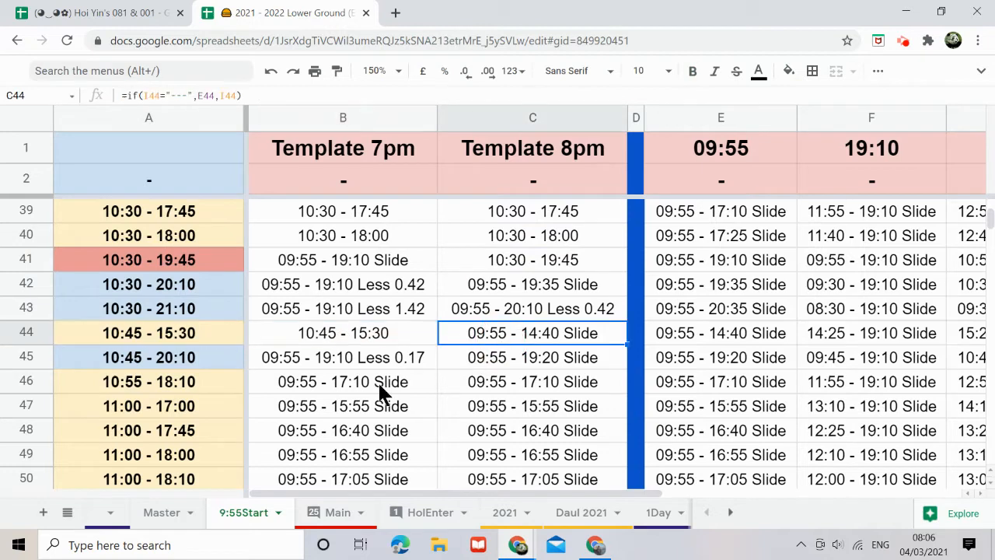
key(ctrl+shift+v)
- Copy the shifts in A46:A50, 10:55 - 18:10 through 11:00 - 18:10, as values only into B46:B50 and C46:C50
scroll(203, 381, down, 1)
drag(197, 311, 200, 354)
drag(197, 412, 195, 405)
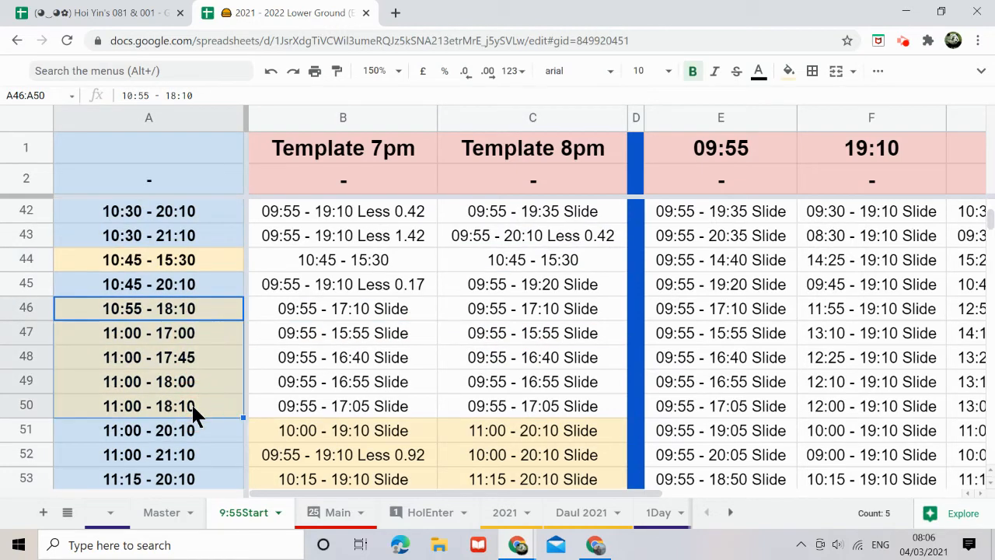
key(ctrl+c)
click(308, 306)
key(ctrl+shift+v)
click(492, 315)
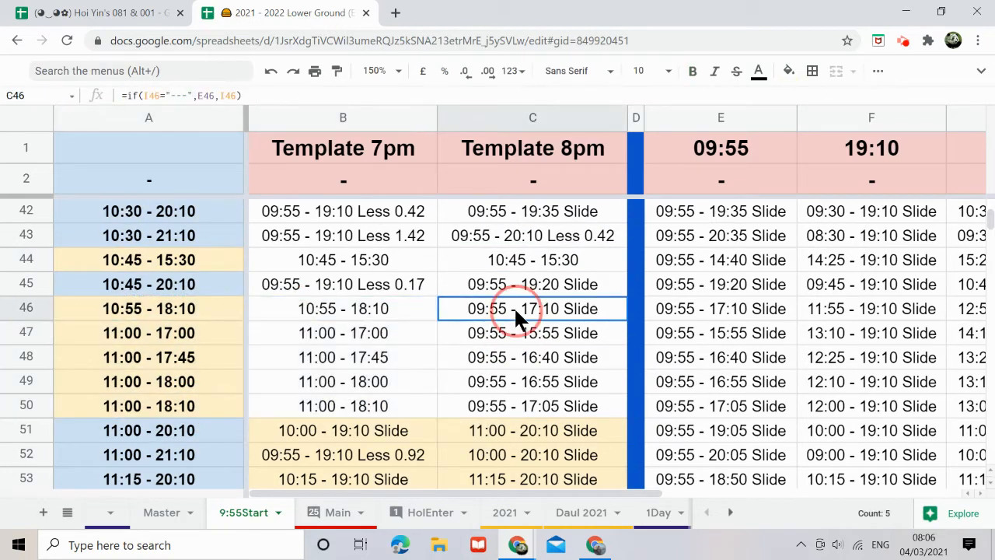
key(ctrl+shift+v)
- Copy the shifts in A54:A58, 11:25 - 18:10 through 11:30 - 18:00, as values only into B54:B58 and C54:C58
scroll(264, 373, down, 4)
scroll(223, 372, up, 1)
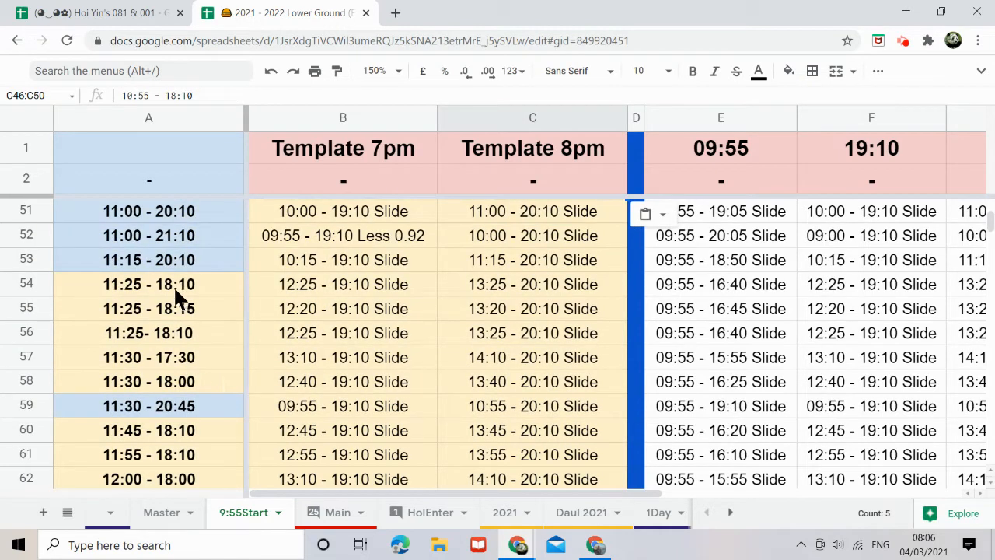
drag(174, 283, 178, 381)
key(ctrl+c)
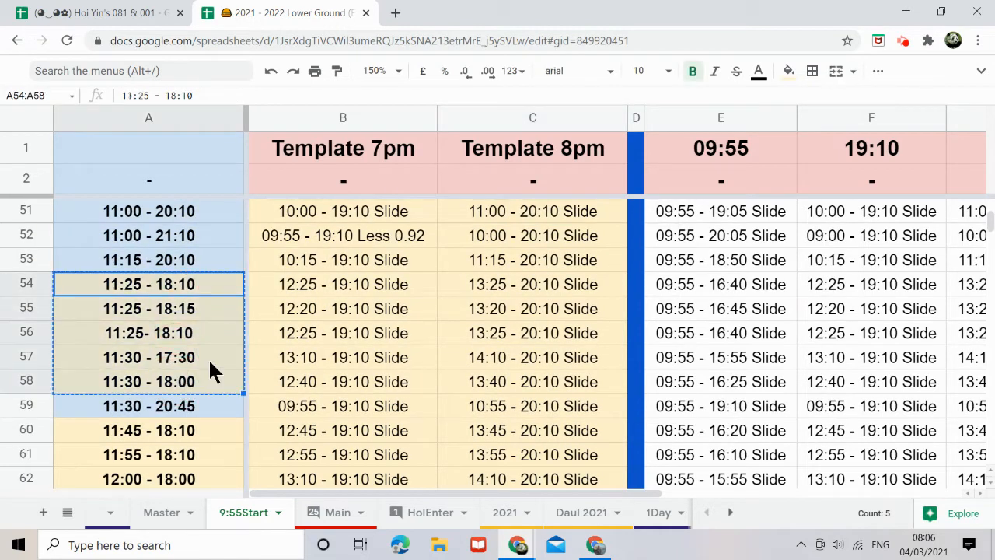
click(297, 283)
key(ctrl+shift+v)
click(533, 288)
key(ctrl+shift+v)
- Copy the shifts in A60:A65, 11:45 - 18:10 through 12:00 - 19:10, as values only into B60:B65 and C60:C65
scroll(271, 374, down, 1)
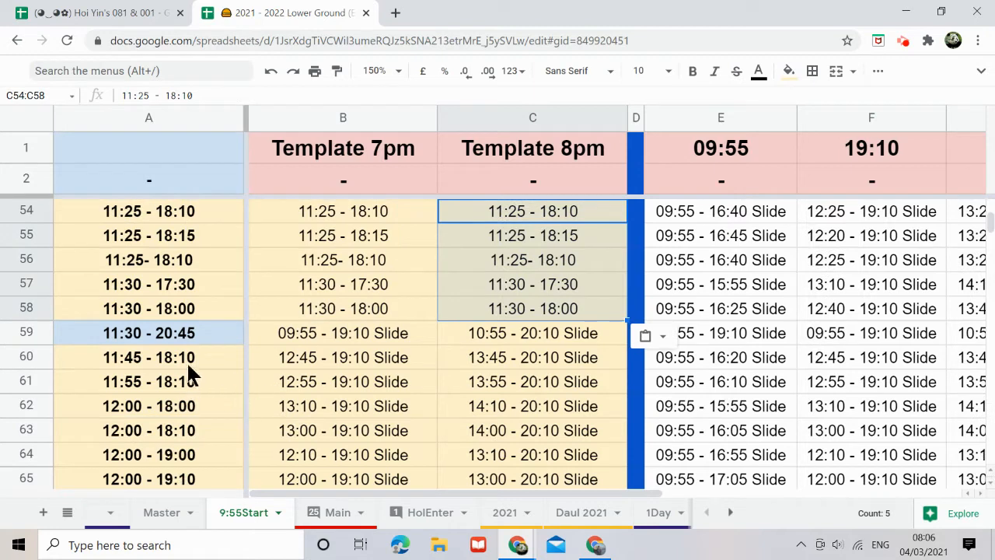
drag(187, 362, 187, 410)
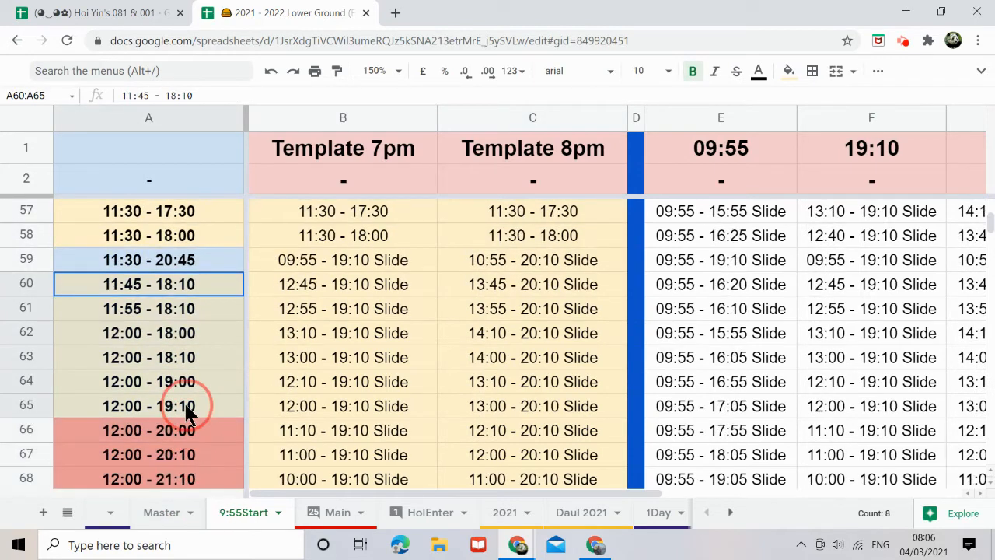
key(ctrl+c)
click(315, 291)
key(ctrl+shift+v)
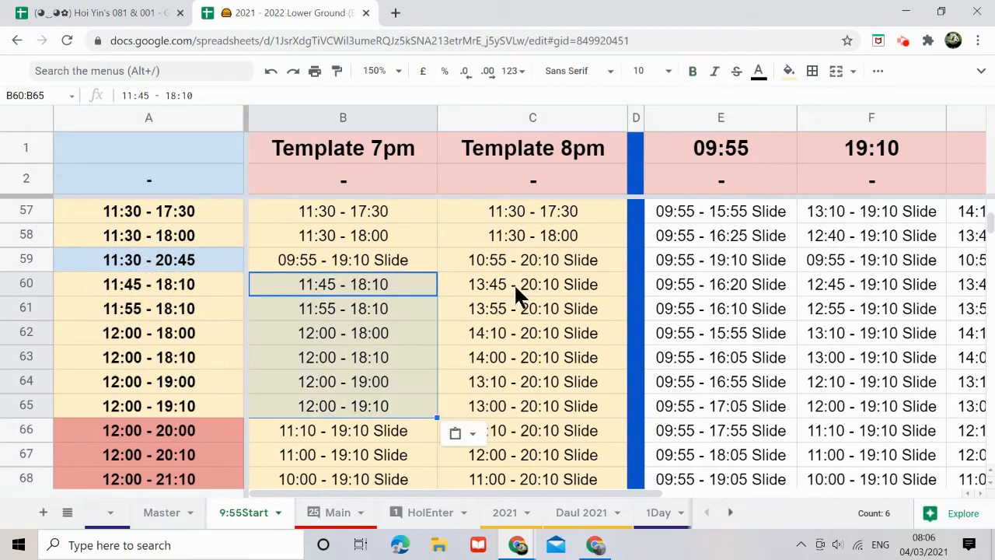
click(514, 283)
key(ctrl+shift+v)
- Copy the 12:30 - 18:10 shift from A69 as a value only into both template cells, B69 and C69
scroll(252, 432, down, 2)
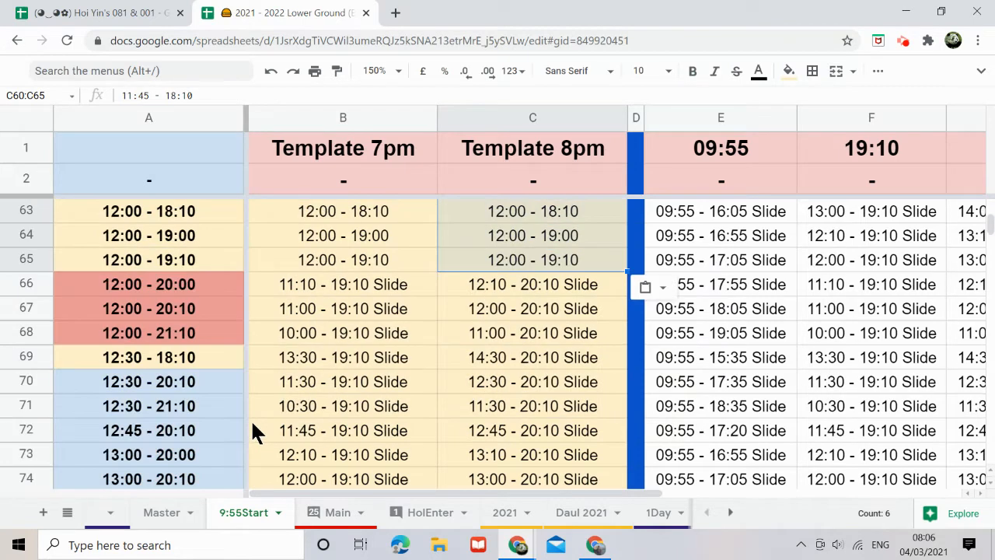
click(206, 356)
key(ctrl+c)
click(304, 362)
key(ctrl+shift+v)
click(534, 366)
key(ctrl+shift+v)
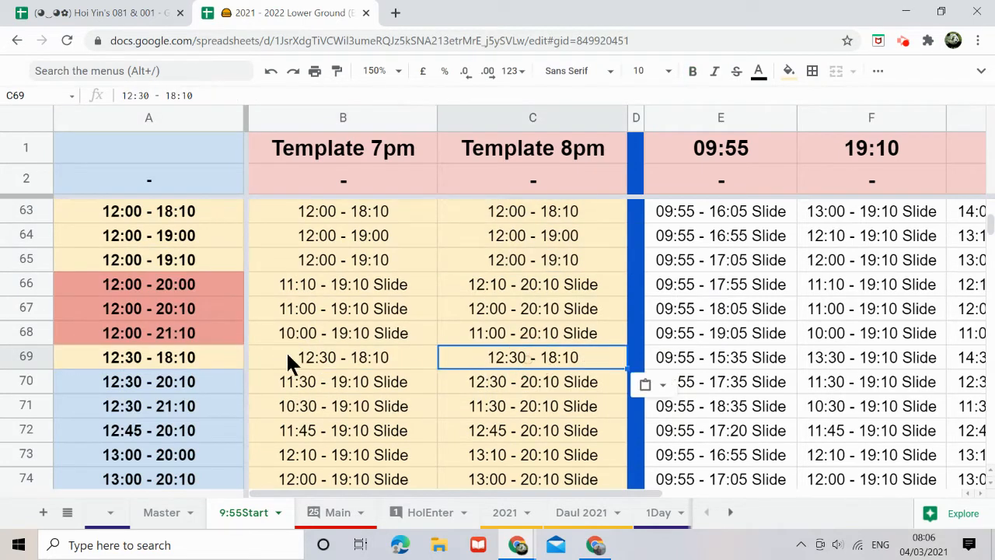
drag(184, 287, 189, 331)
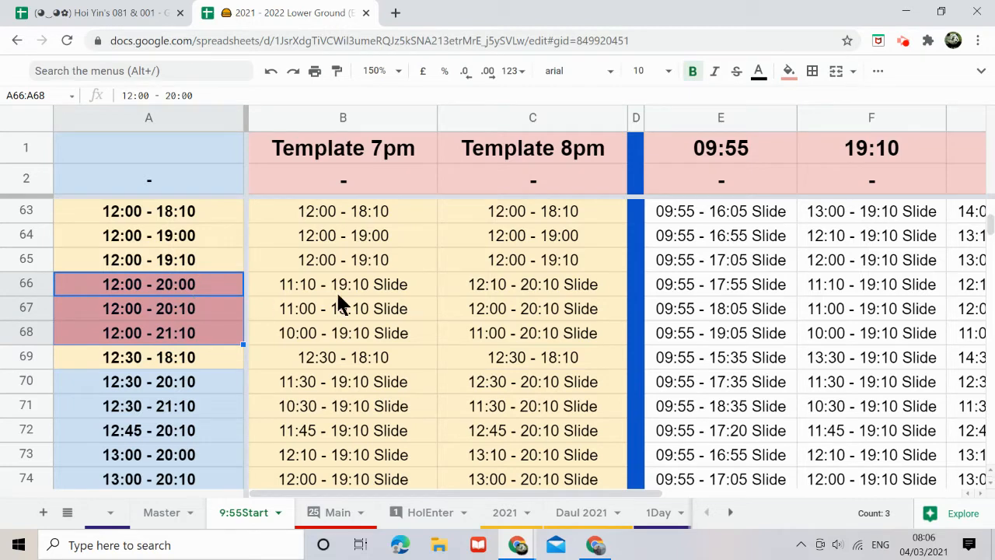
key(ctrl+c)
click(504, 283)
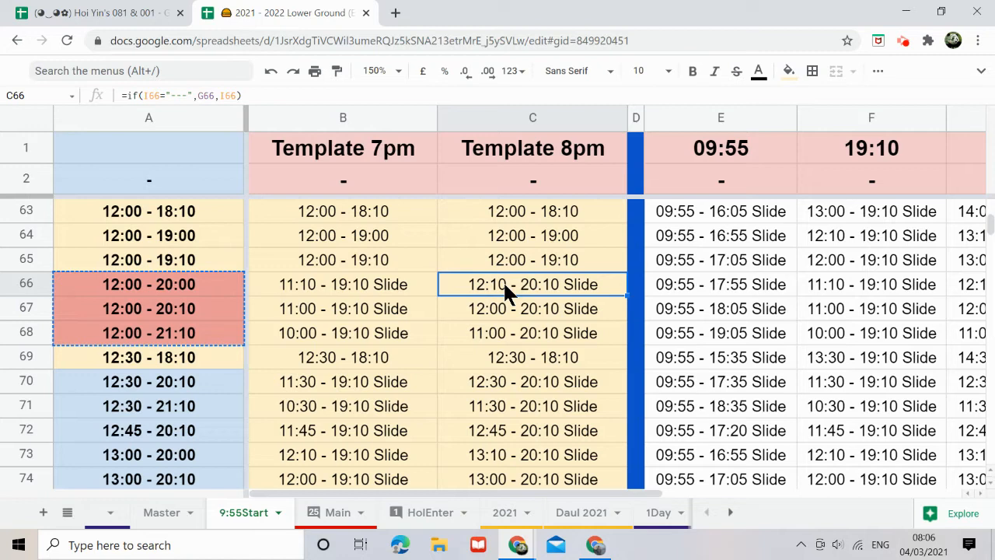
click(491, 314)
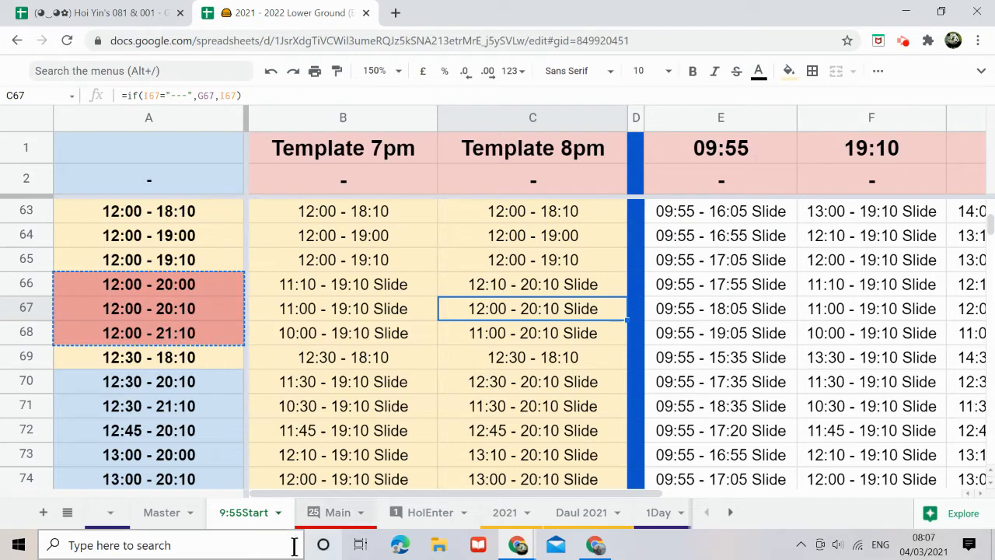
- On the Main sheet at 100% zoom, examine the Test 1 shifts and their Main Slide formulas for 14 and 15 April
click(329, 516)
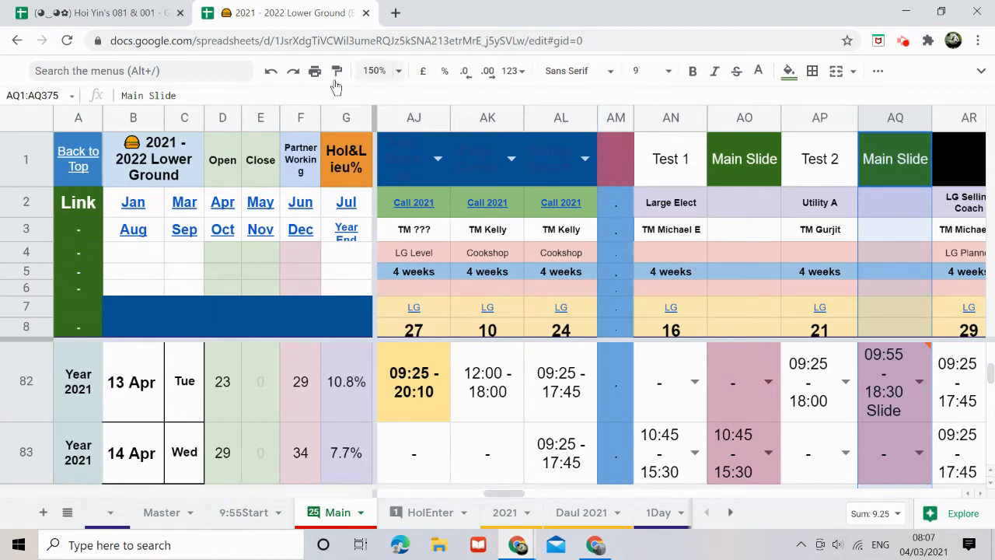
click(374, 71)
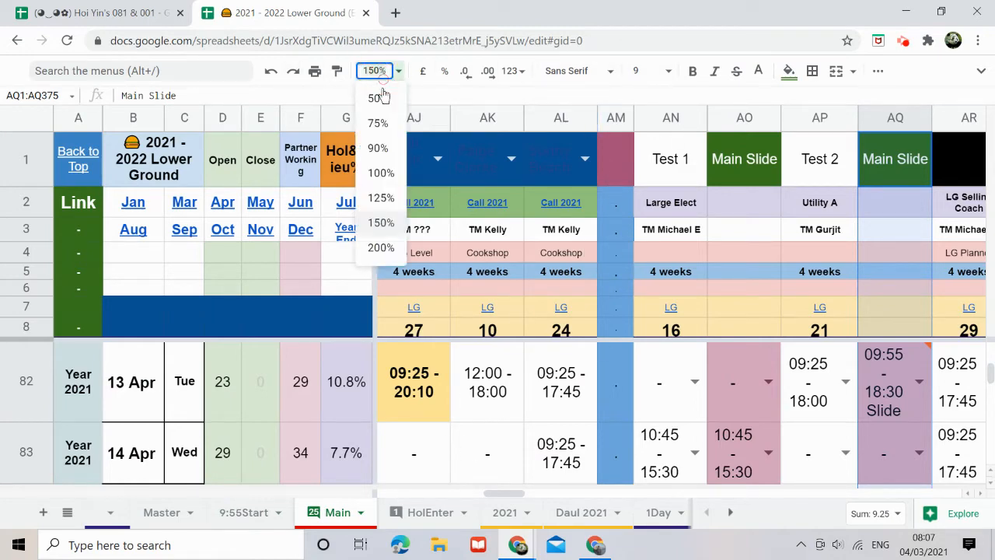
click(381, 173)
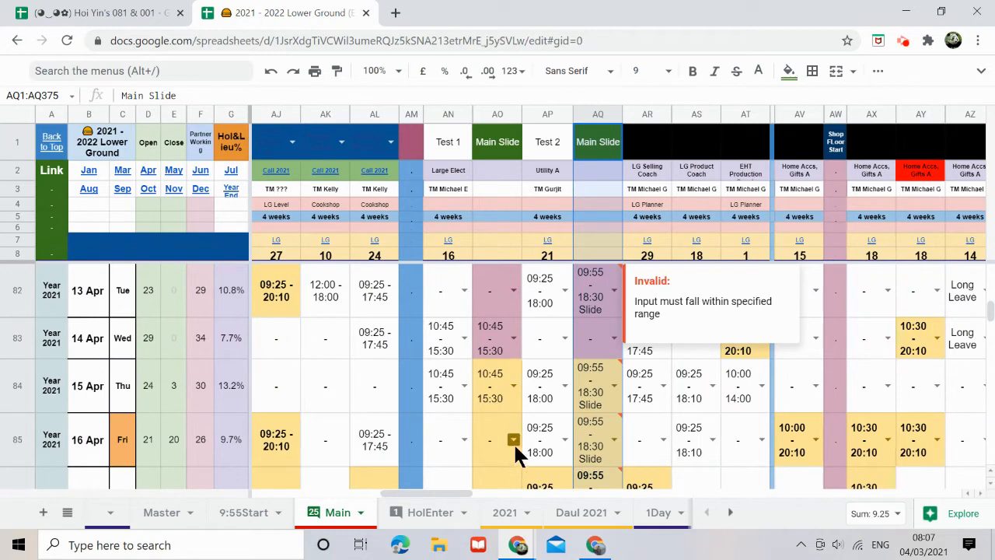
click(486, 117)
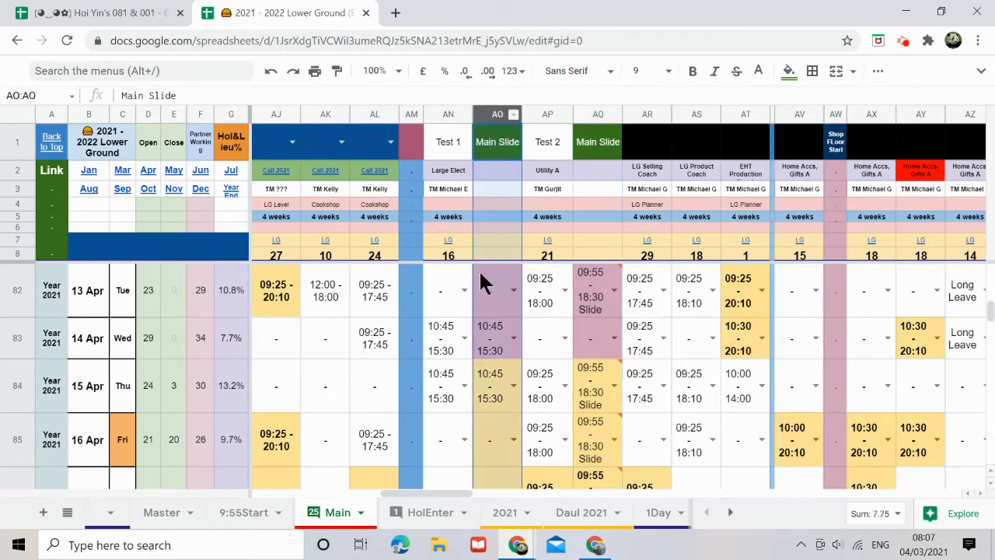
click(488, 335)
click(443, 333)
click(500, 346)
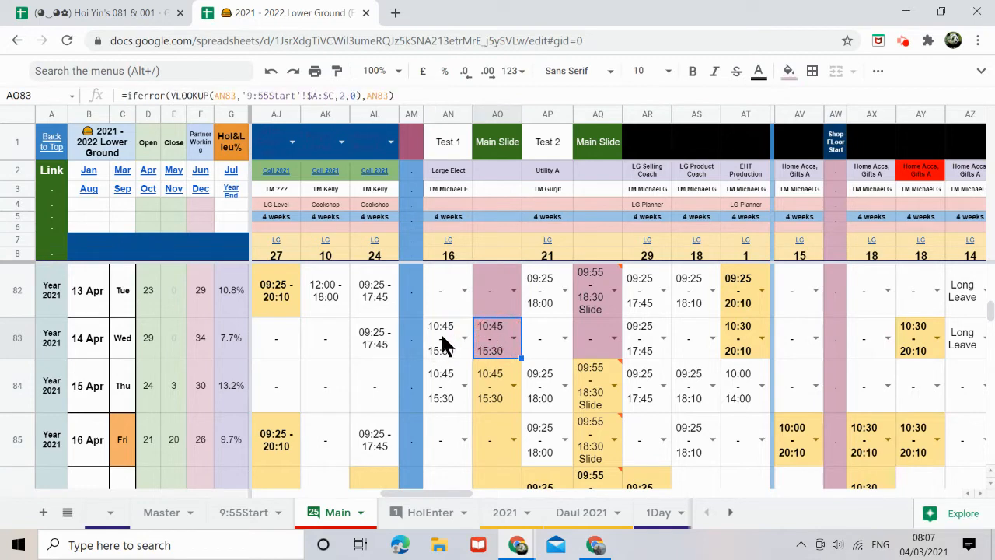
click(444, 345)
click(444, 378)
click(490, 380)
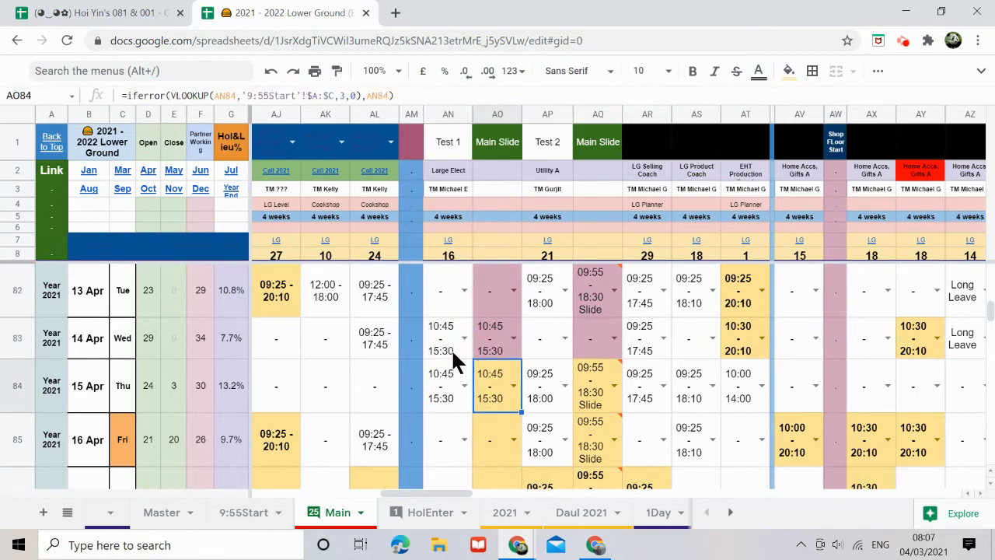
- Examine the Main Slide lookup formulas beside Test 1 for 19 to 21 April (AO88:AO90) and 22 to 24 April (AO91:AO93)
scroll(483, 389, down, 5)
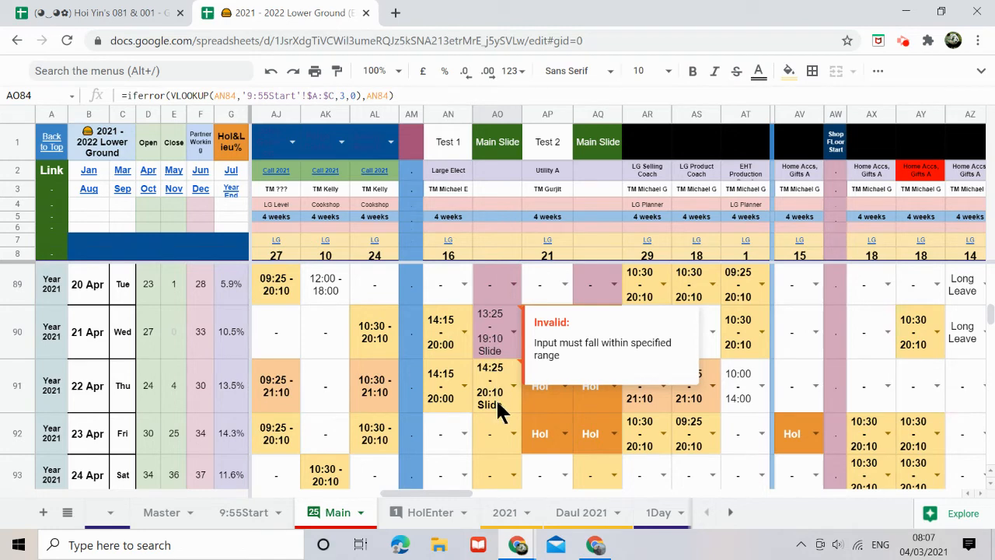
scroll(497, 398, up, 1)
scroll(496, 404, up, 1)
scroll(497, 404, down, 1)
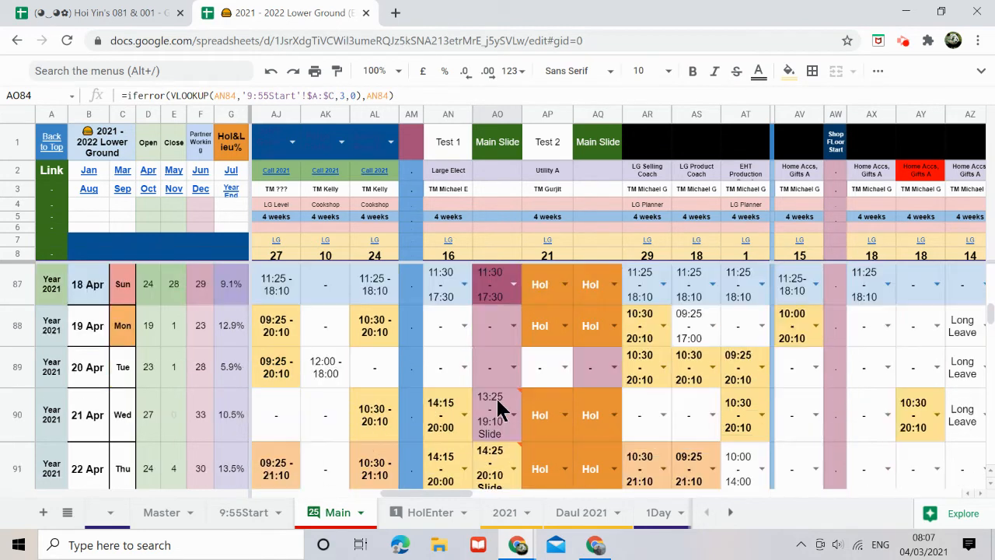
click(497, 115)
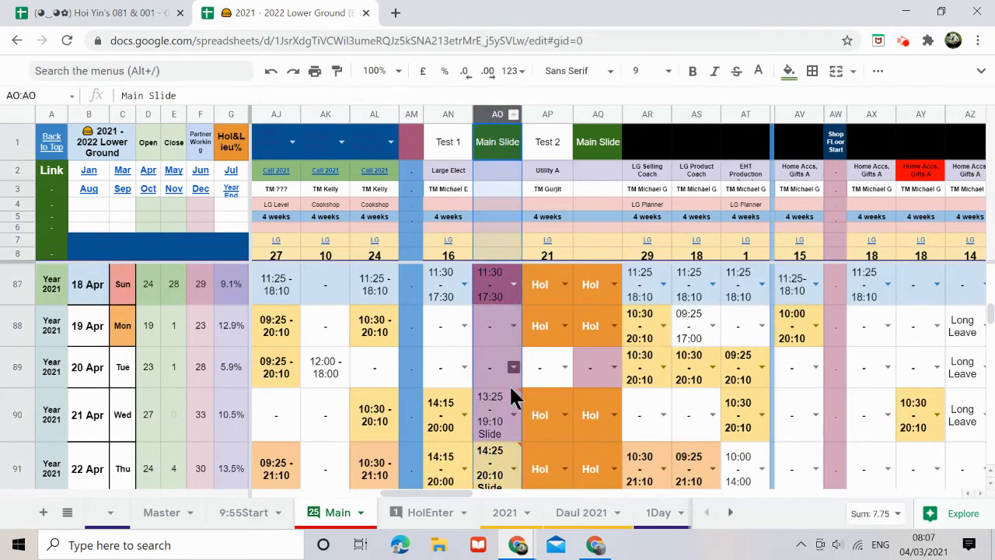
click(500, 325)
scroll(492, 435, down, 2)
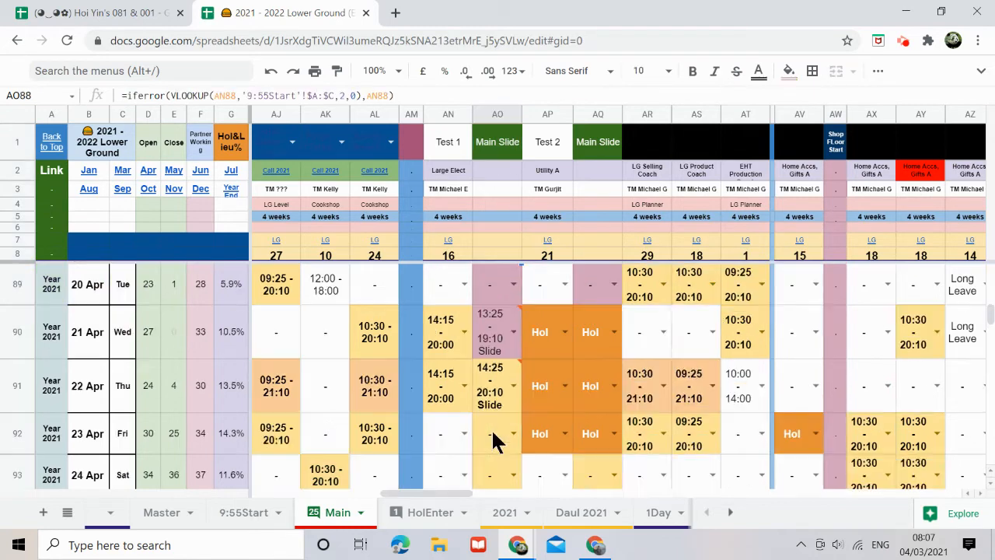
scroll(490, 466, up, 1)
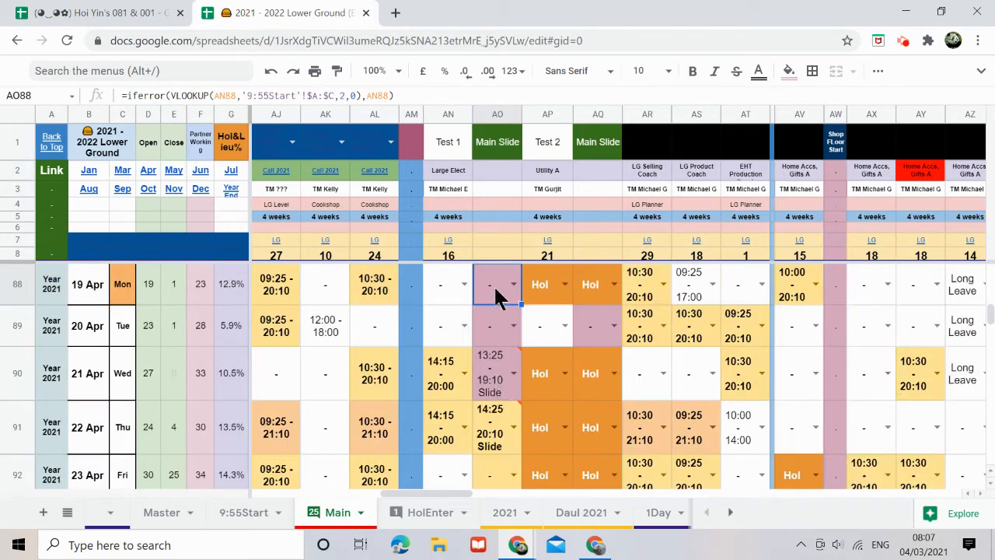
drag(495, 293, 496, 389)
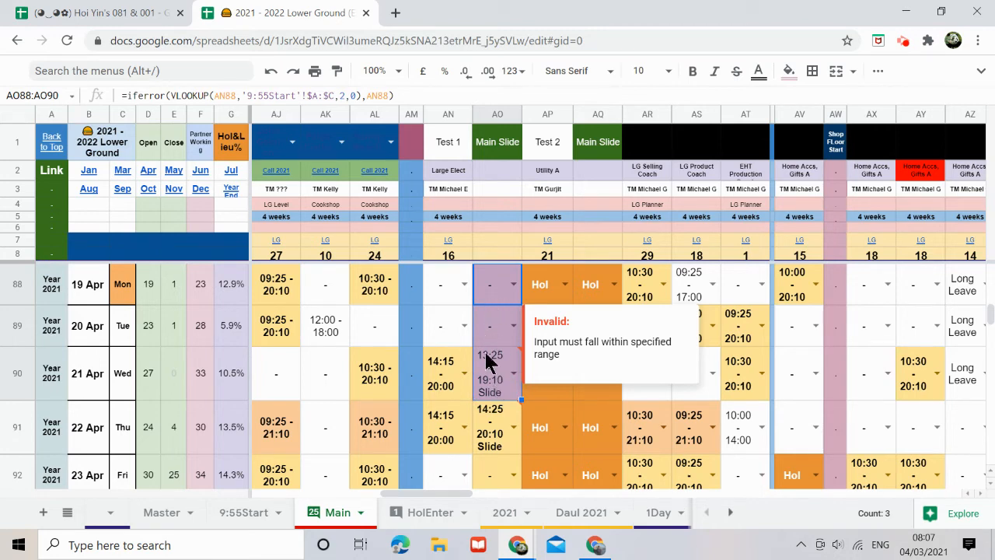
scroll(489, 363, down, 1)
drag(489, 363, 489, 435)
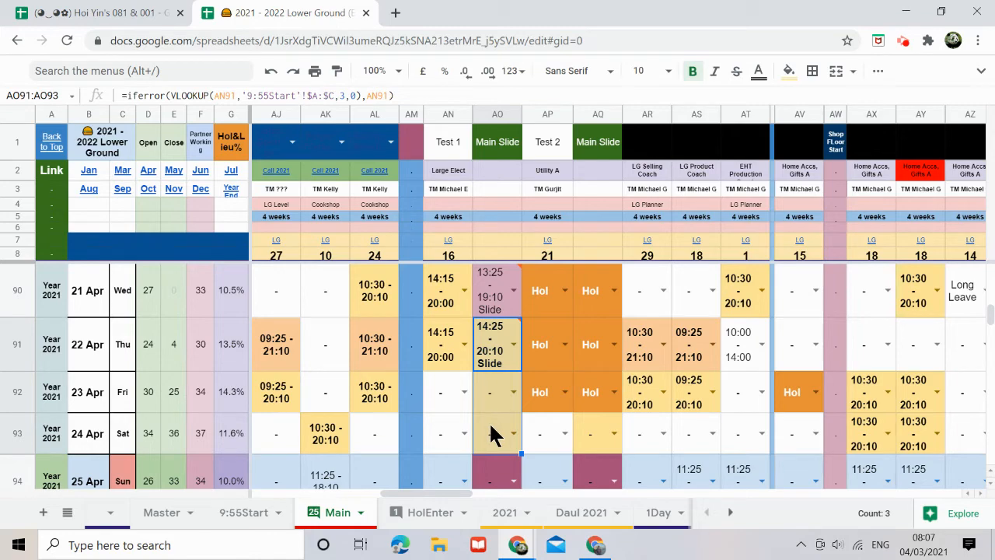
- Select the Main Slide shifts beside Test 1 from 11 April to 10 May, AO80:AO109
scroll(491, 435, up, 2)
scroll(491, 435, up, 3)
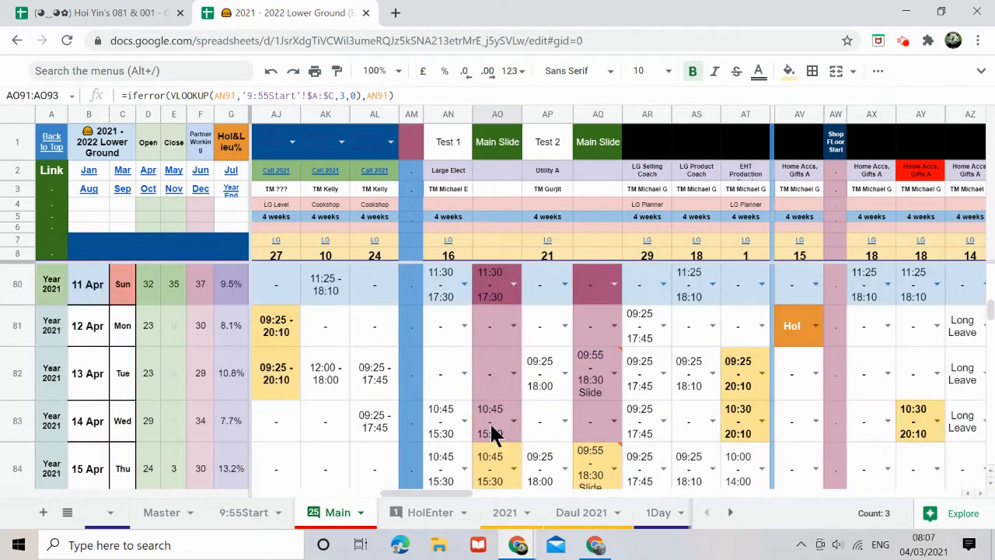
scroll(493, 407, down, 1)
click(493, 384)
drag(494, 385, 492, 413)
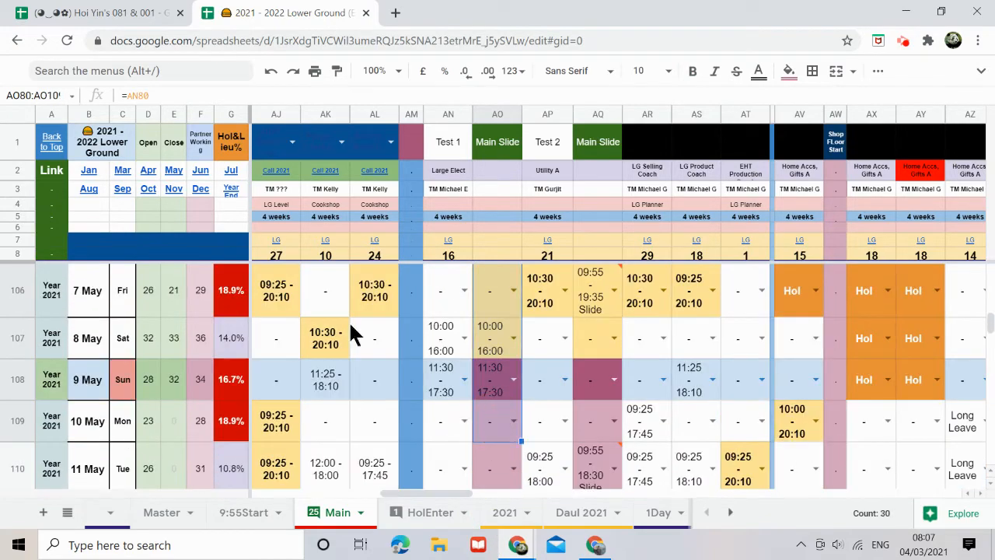
- At 50% zoom, copy the Main Slide shifts in AO80:AO100 as values only into the Test 1 cells AN80:AN100
click(371, 70)
click(377, 118)
scroll(389, 322, up, 5)
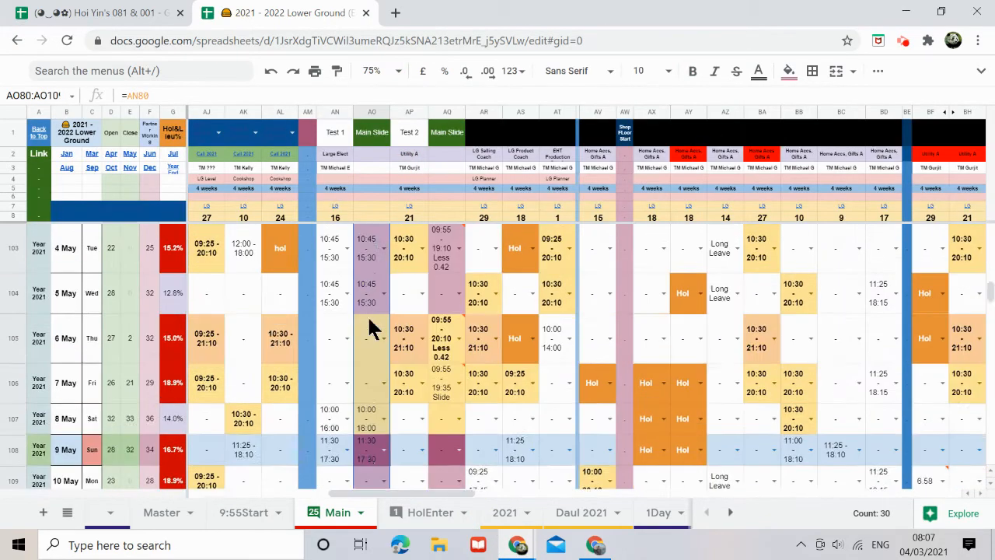
click(374, 70)
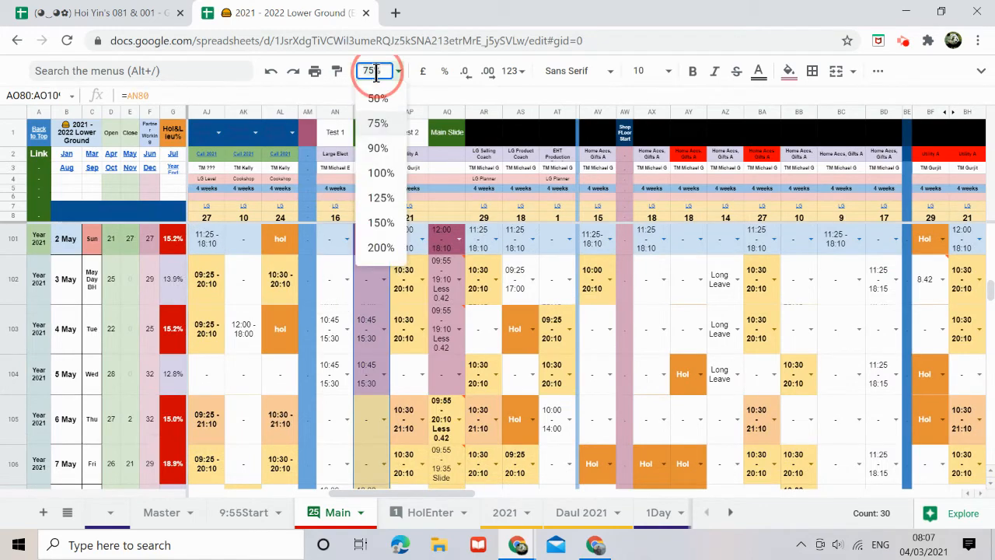
click(369, 101)
scroll(244, 287, up, 5)
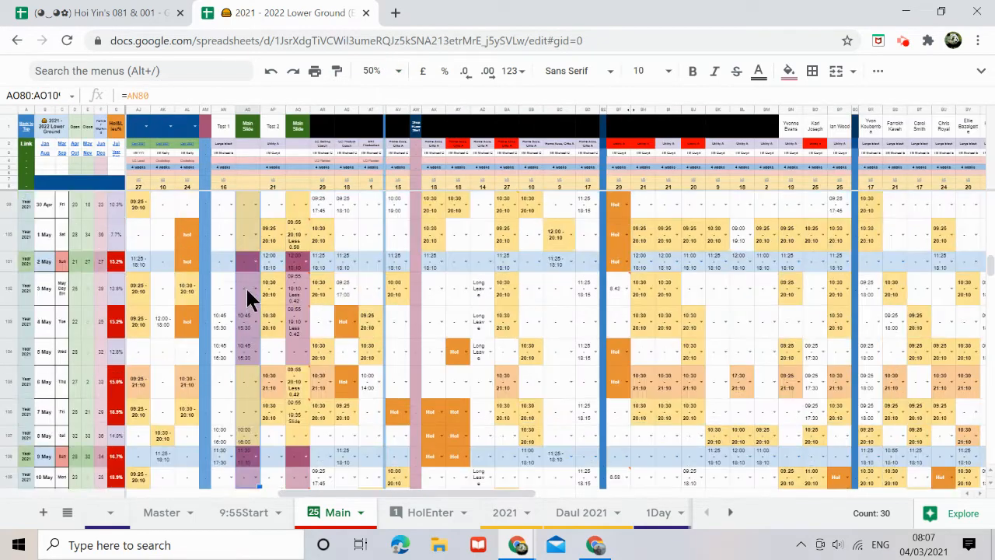
scroll(248, 300, up, 3)
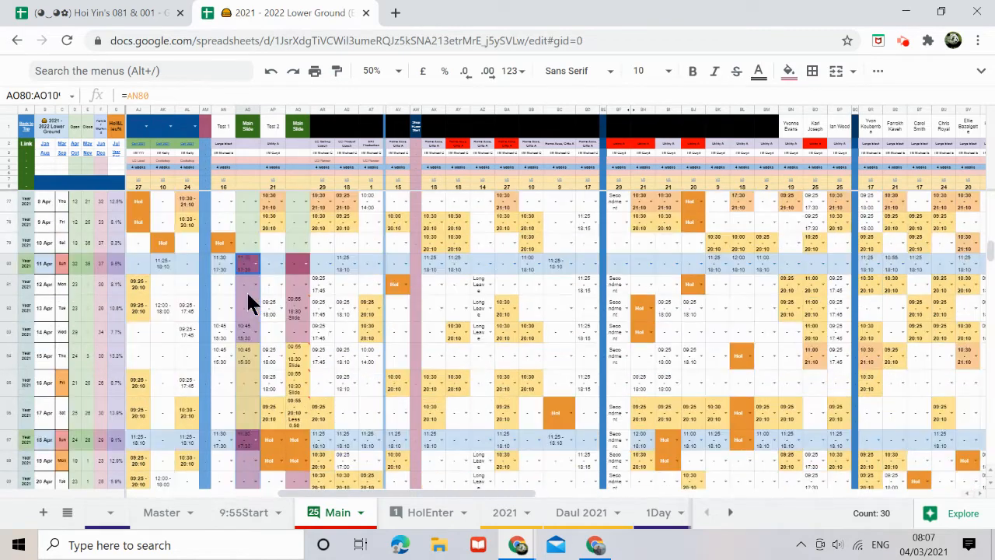
drag(247, 266, 249, 237)
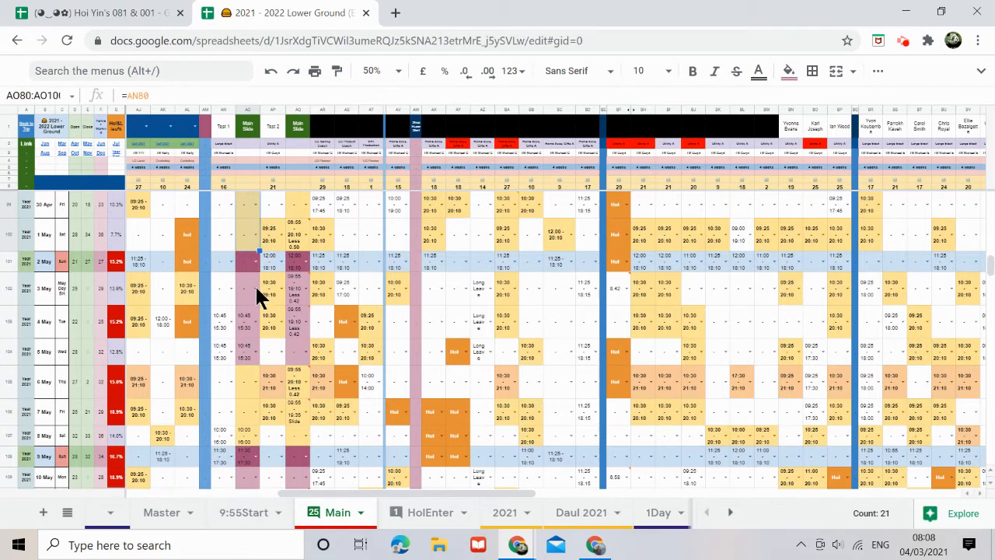
scroll(251, 335, up, 3)
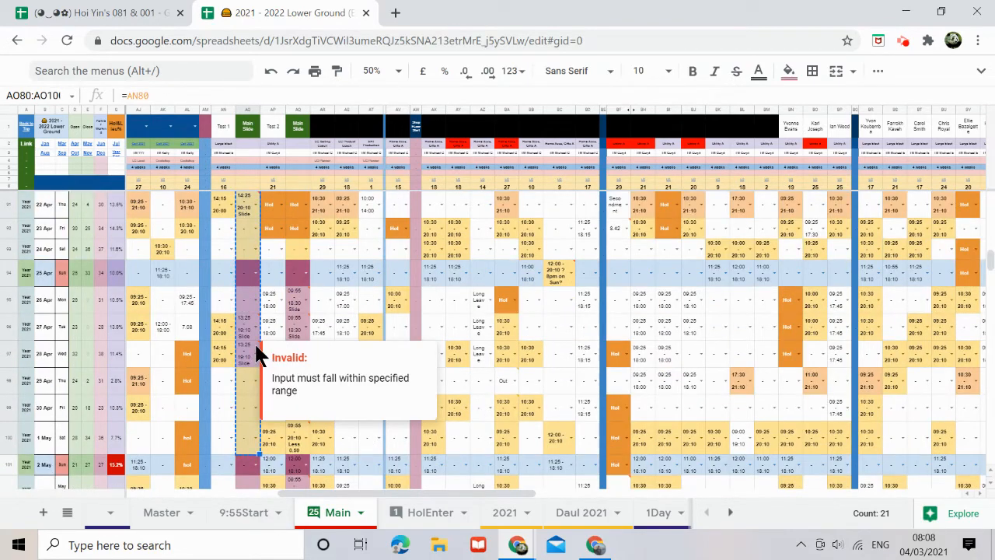
scroll(249, 321, up, 5)
scroll(249, 321, up, 3)
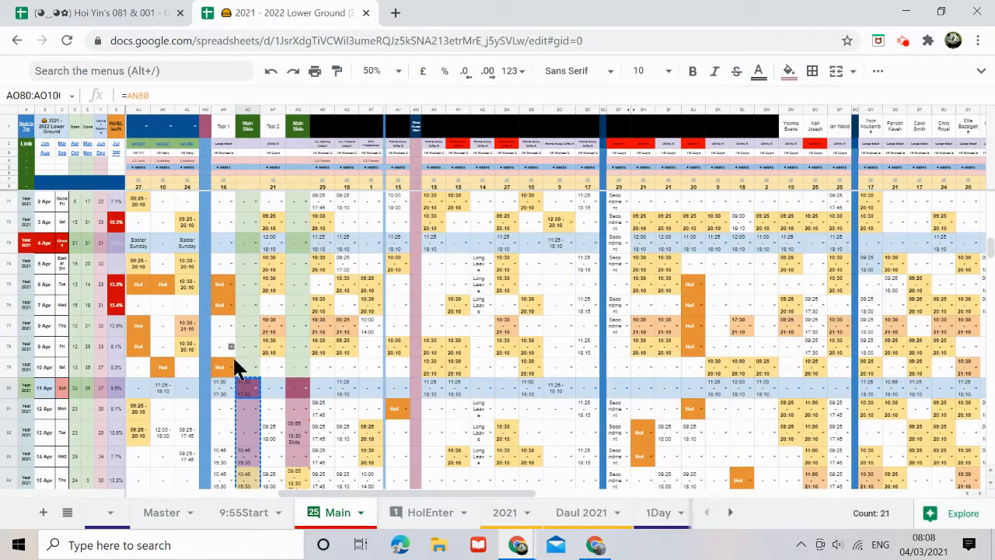
click(223, 393)
key(ctrl+v)
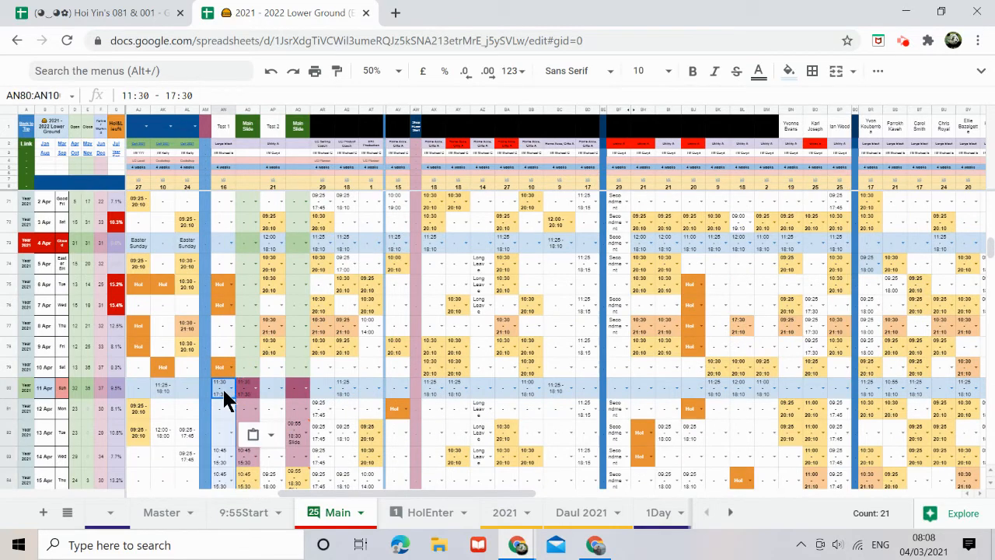
- Compare the pasted Test 1 shifts with the adjacent Main Slide column across the April rows
scroll(222, 386, down, 3)
scroll(227, 386, down, 3)
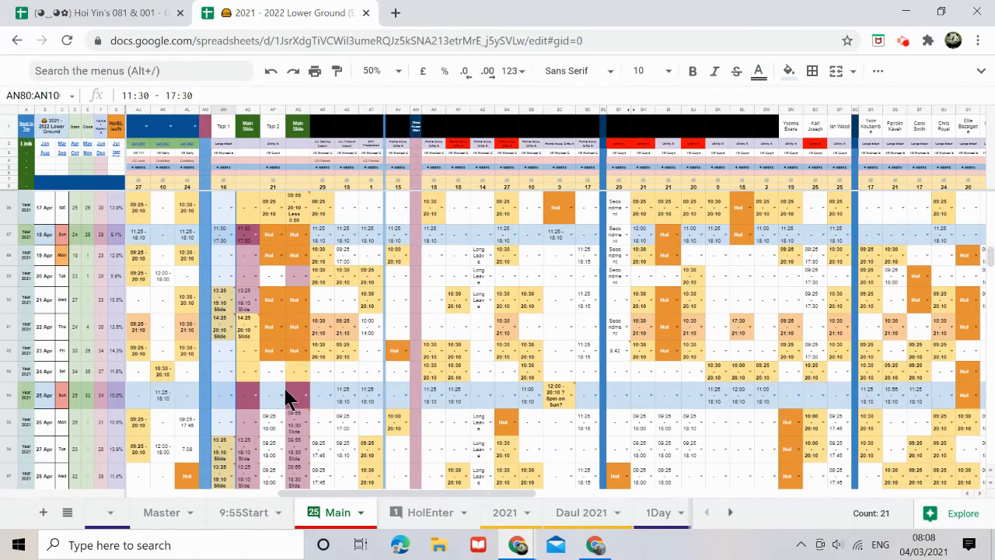
scroll(292, 394, up, 1)
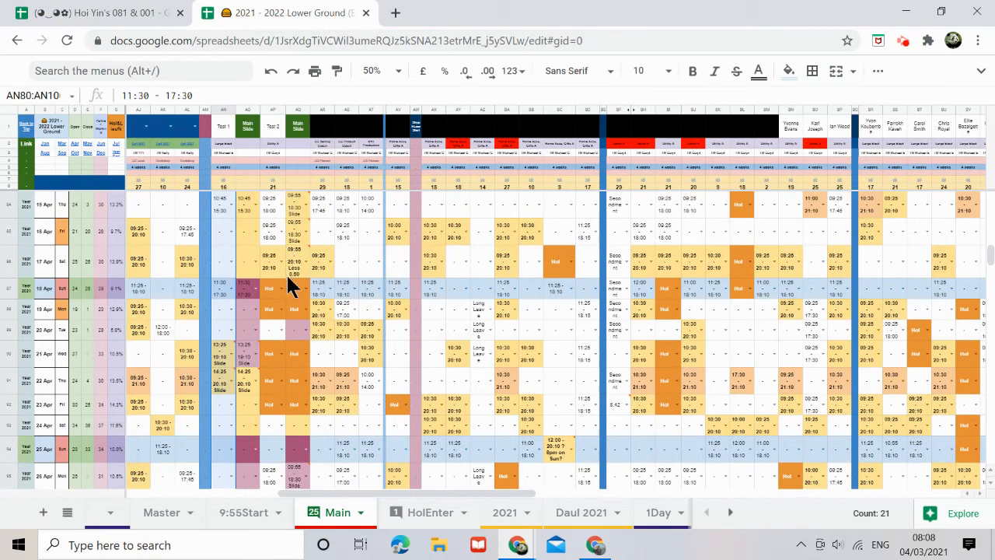
scroll(286, 279, up, 1)
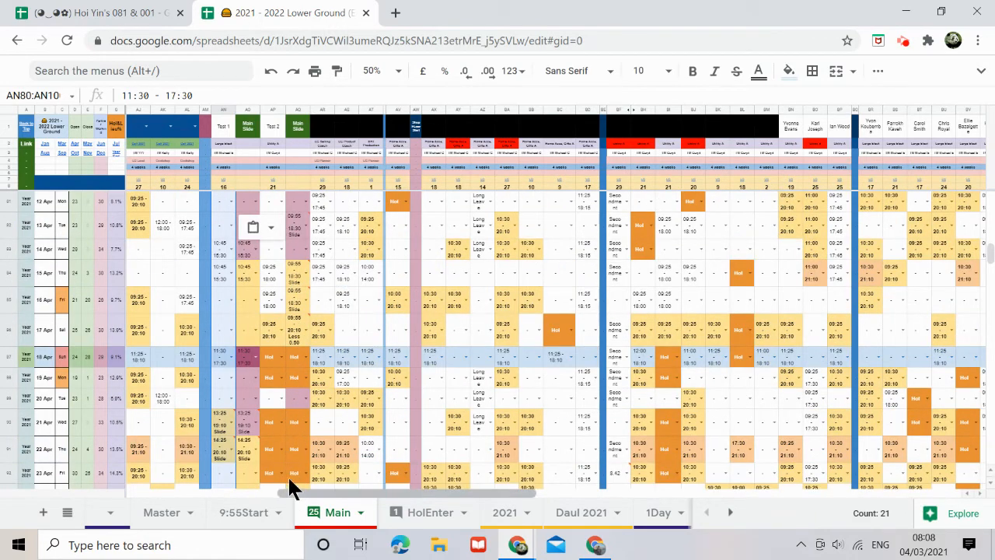
scroll(288, 450, down, 2)
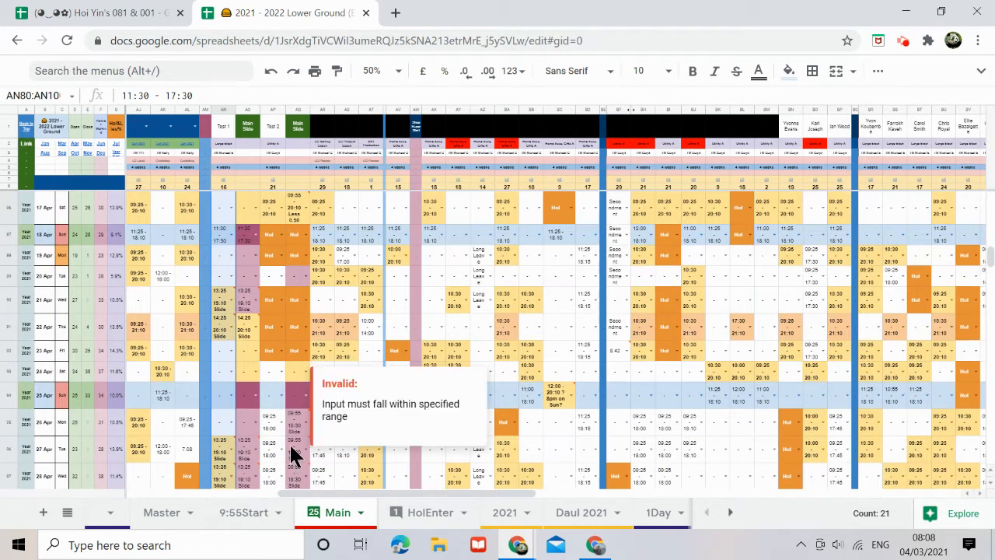
- Examine the Main Slide formula beside Test 2 for 18 April at 100% zoom and check the 9:55Start templates
click(296, 237)
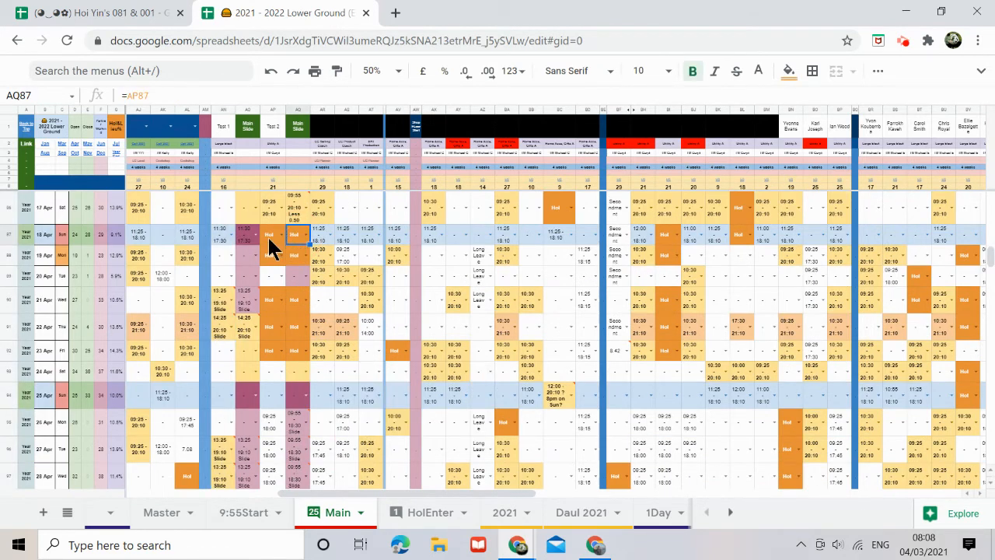
click(375, 70)
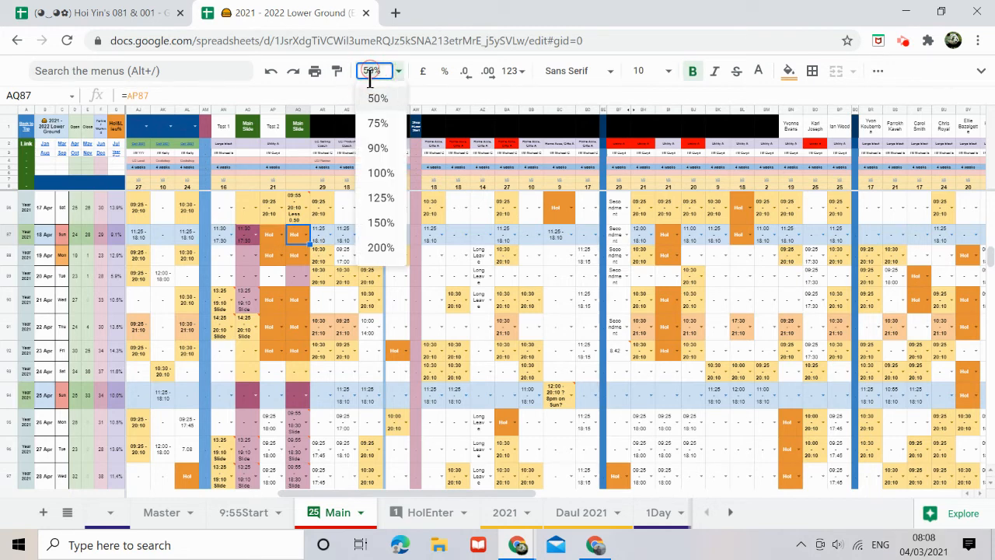
click(384, 174)
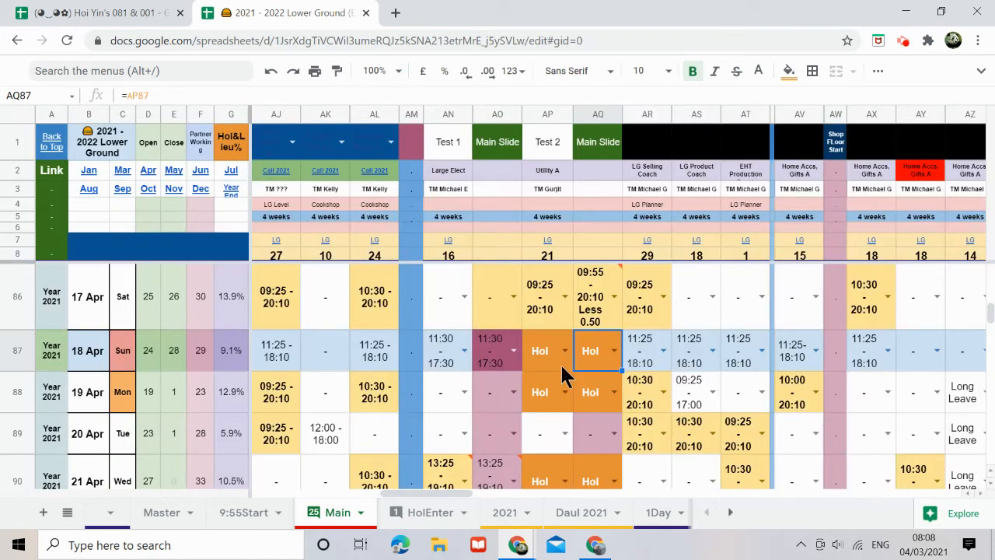
click(244, 513)
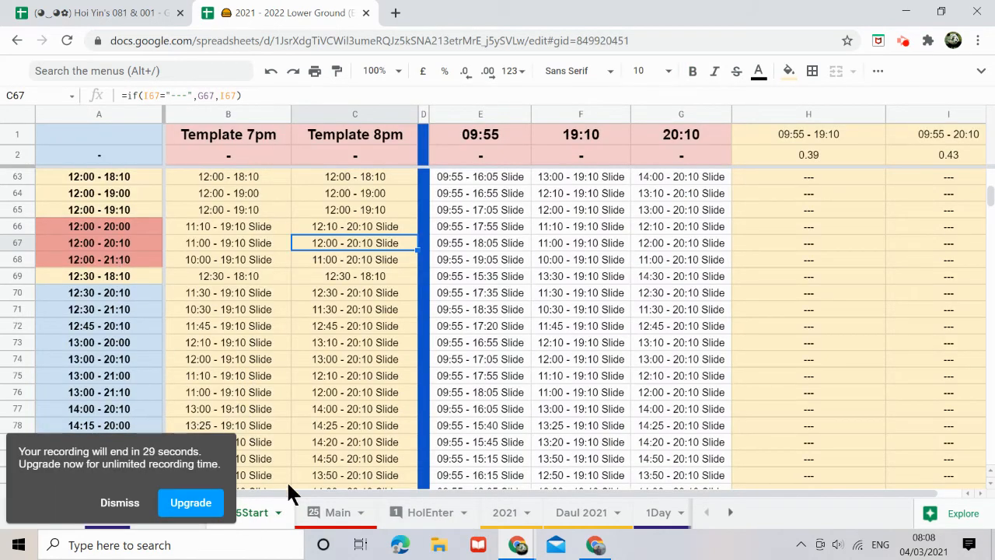
click(337, 512)
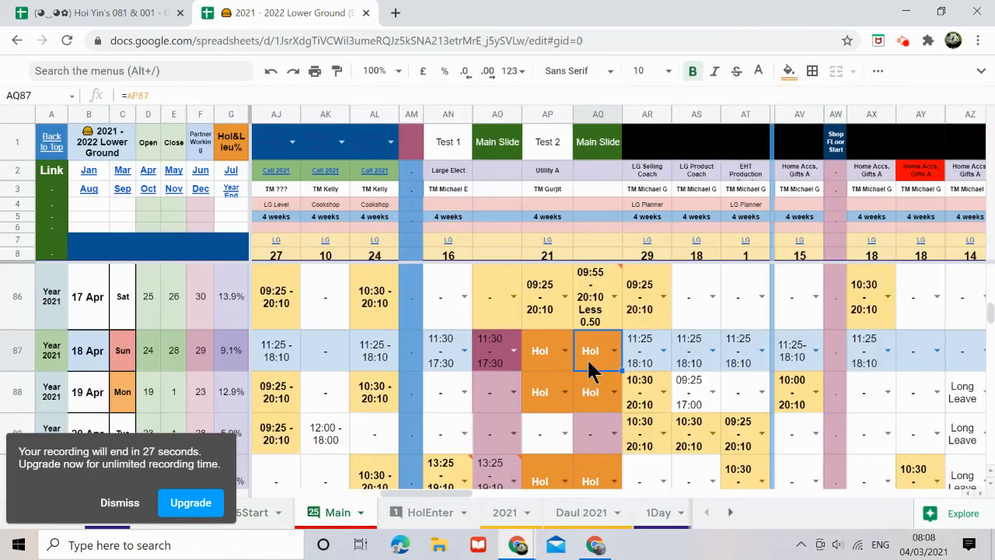
- Copy the Main Slide shifts in AQ80:AQ97 as values only into the Test 2 cells AP80:AP97
scroll(583, 396, up, 3)
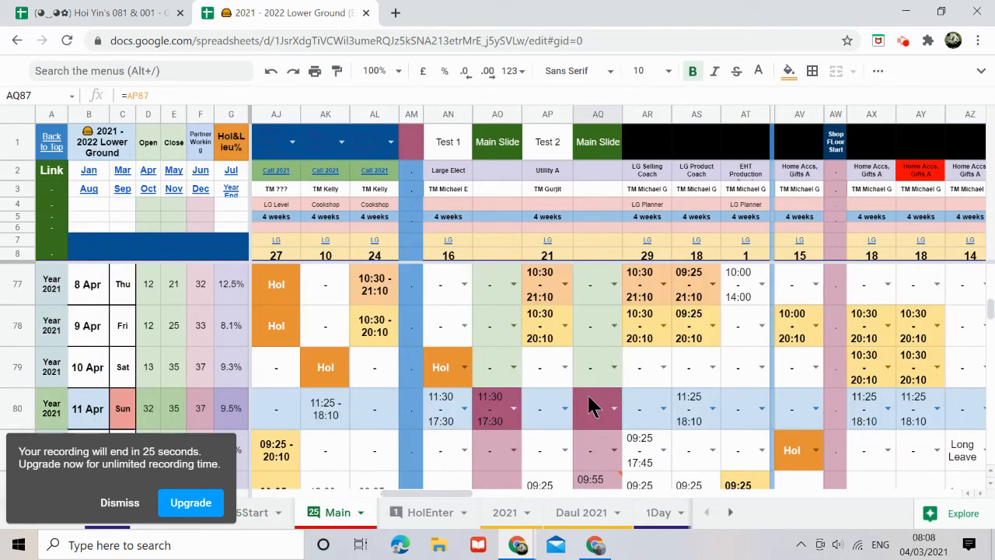
mouse_move(594, 417)
mouse_down()
mouse_move(597, 524)
mouse_move(591, 420)
mouse_up()
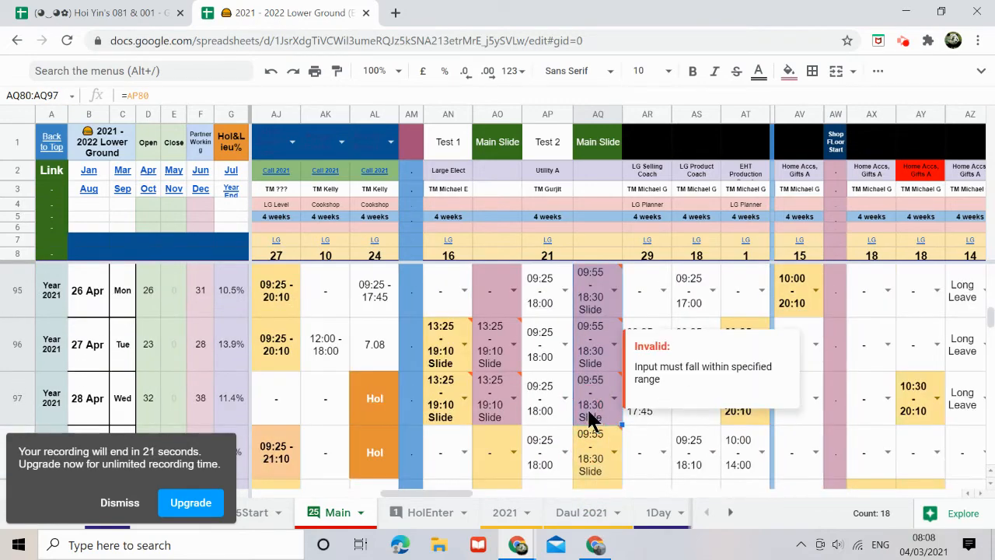
scroll(590, 416, up, 6)
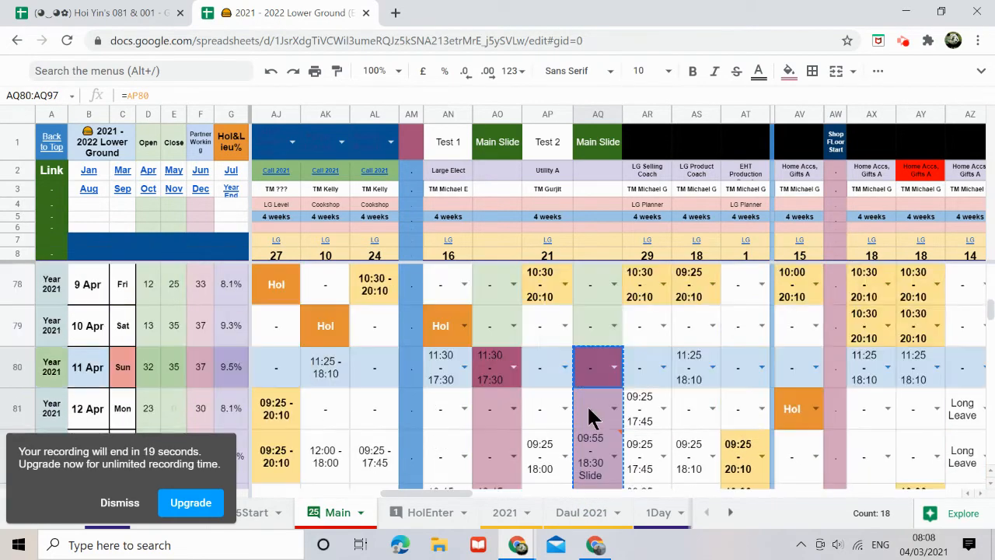
click(532, 365)
key(ctrl+v)
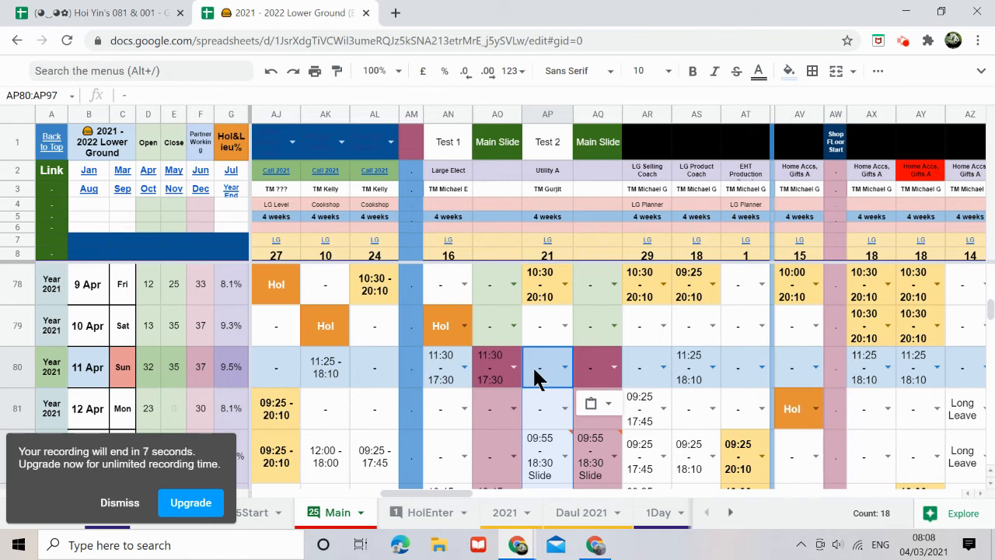
- Delete the Main Slide column beside Test 1 and select the remaining Main Slide column beside Test 2
click(497, 114)
right_click(497, 114)
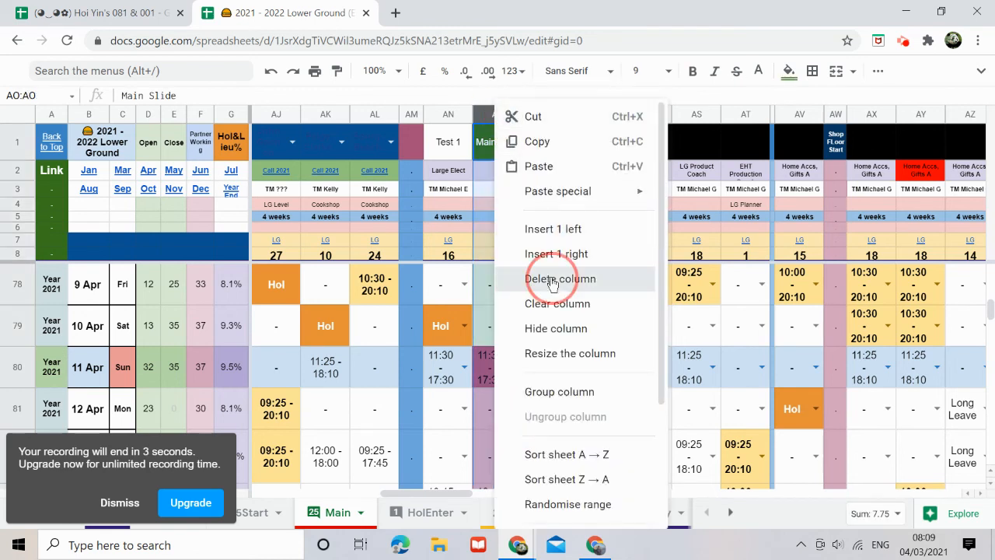
click(551, 281)
click(548, 117)
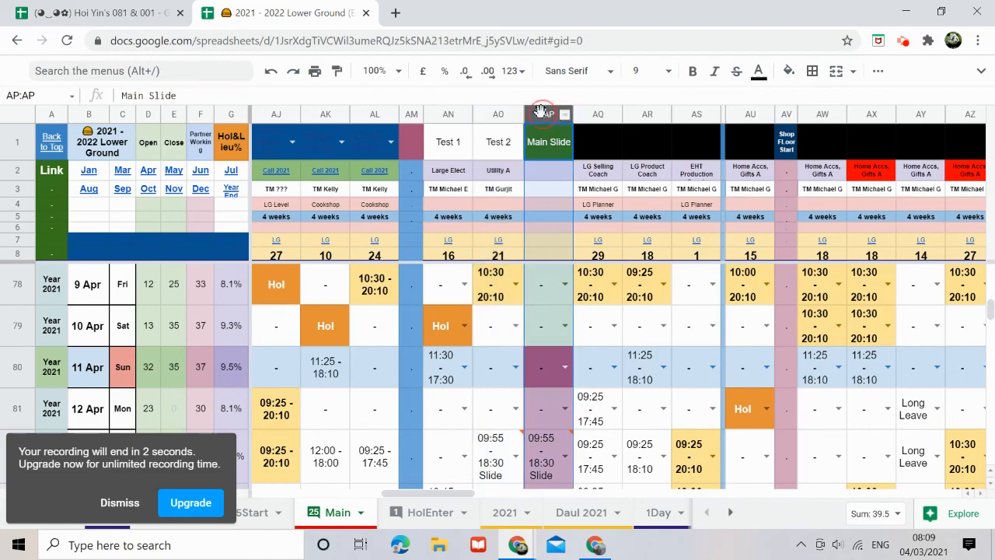